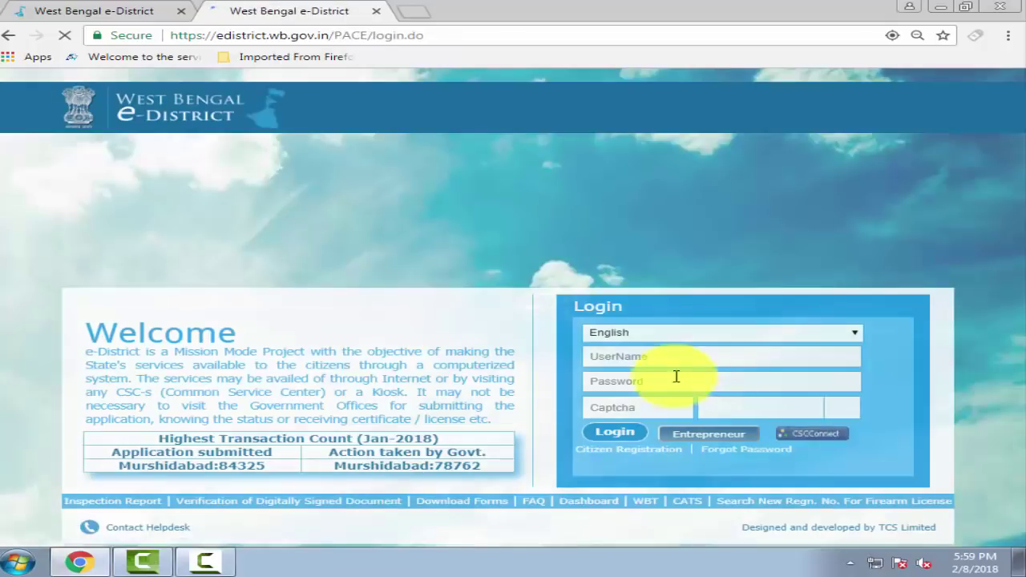
left_click(622, 354)
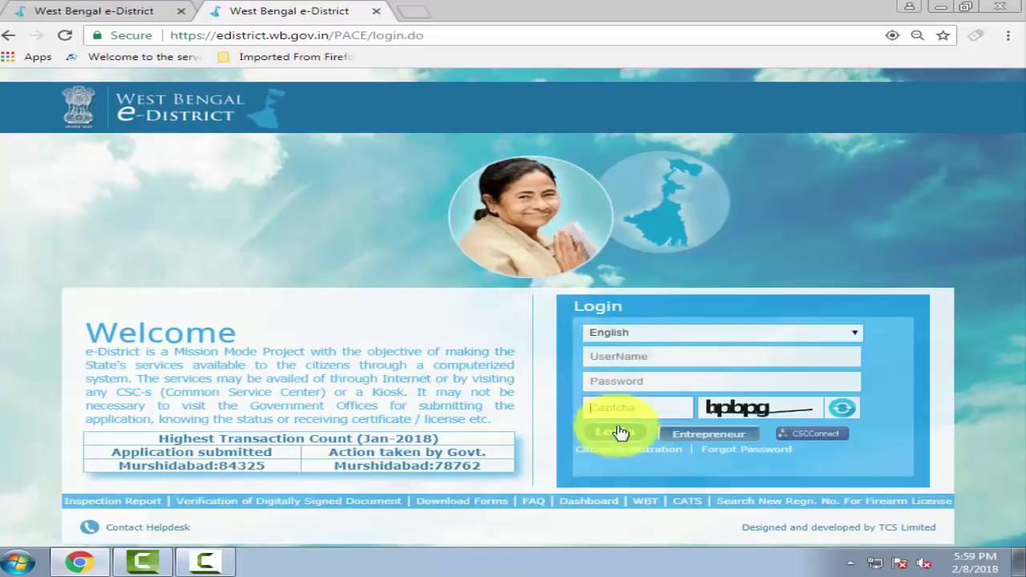
left_click_drag(770, 408, 637, 407)
left_click_drag(787, 411, 666, 409)
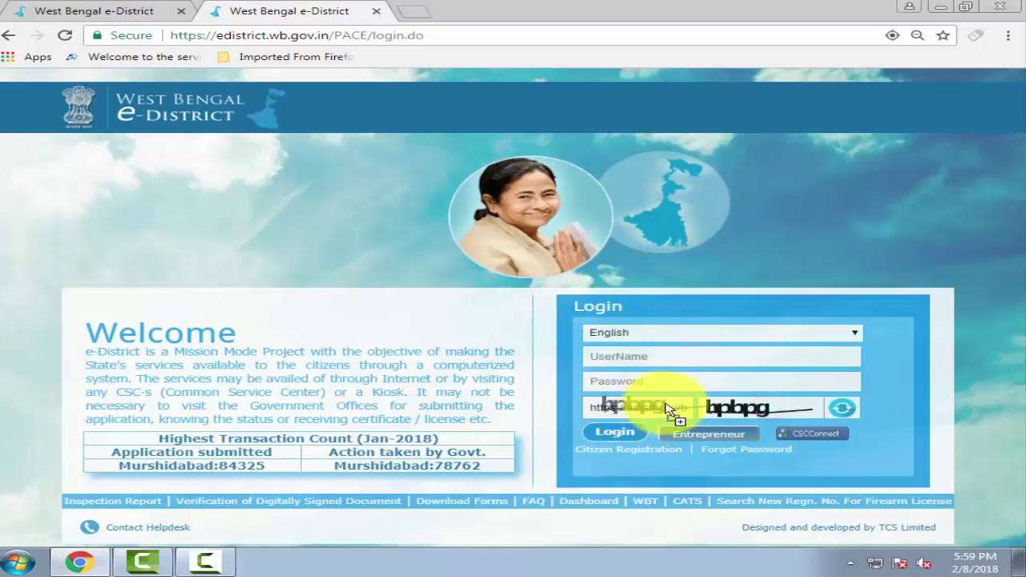
left_click(611, 438)
- Close the extra login page and open the Issuance of Certified Copy of RoR service under Land & Land Reforms
left_click(96, 10)
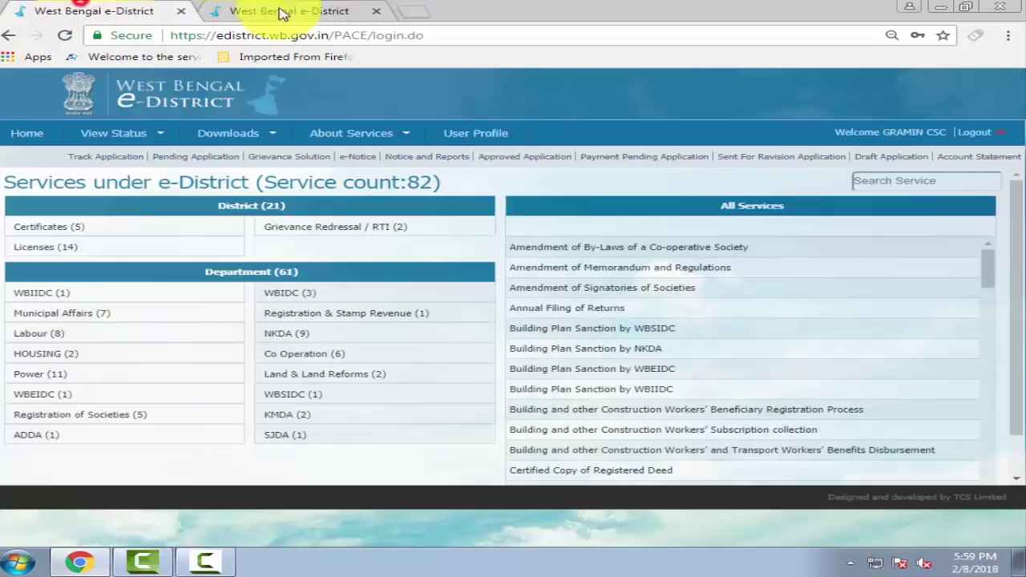
left_click(377, 11)
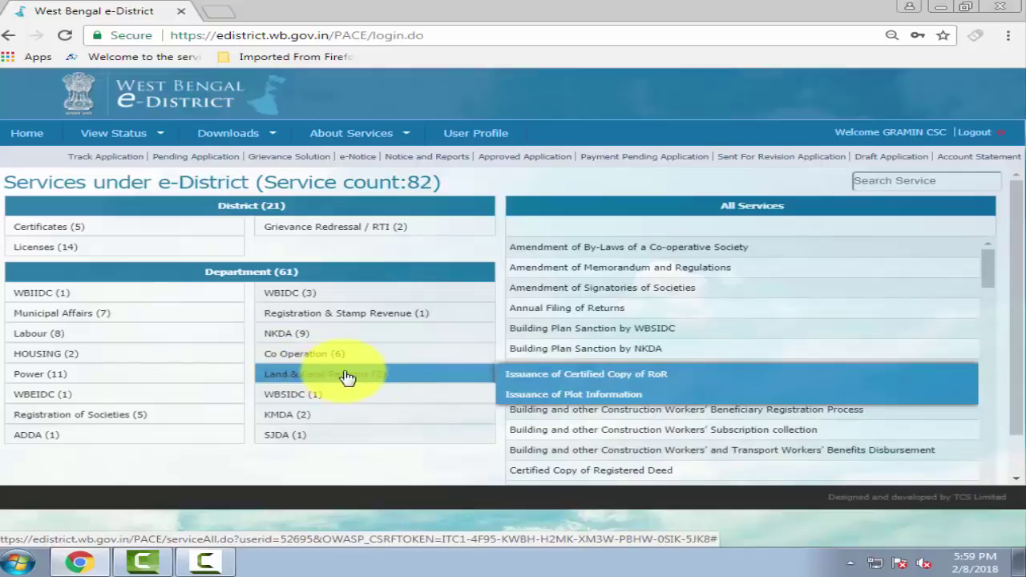
left_click(619, 376)
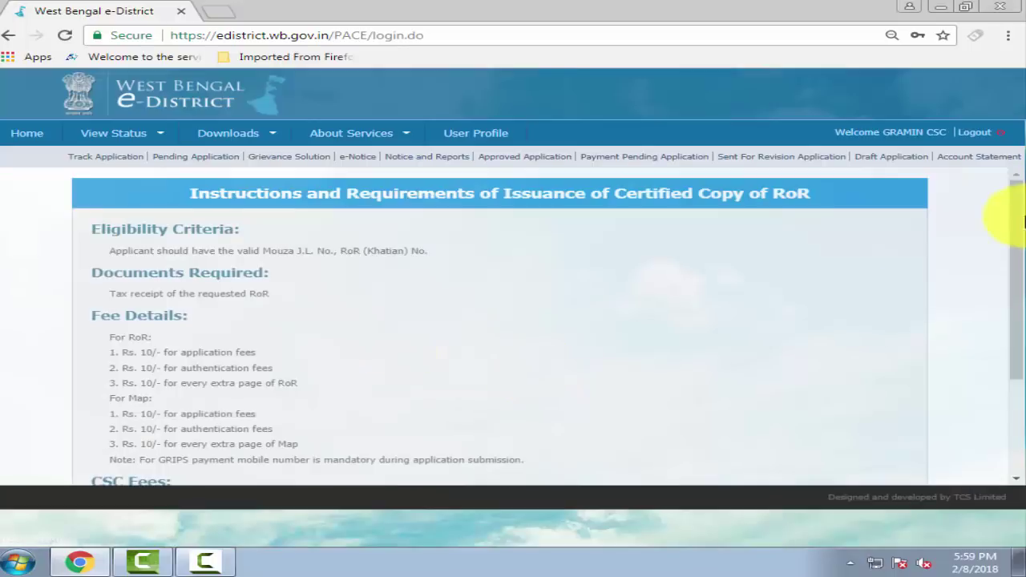
- Examine the RoR service's eligibility criteria, required documents, fee details and CSC fees
mouse_move(1008, 210)
left_mouse_down()
mouse_move(1019, 275)
mouse_move(994, 210)
left_mouse_up()
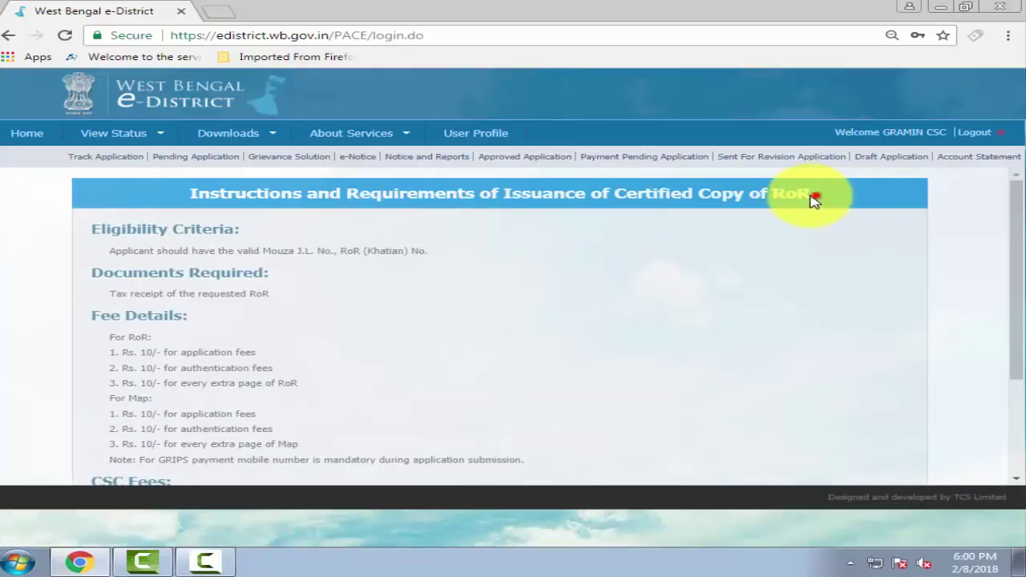
left_click_drag(813, 198, 192, 207)
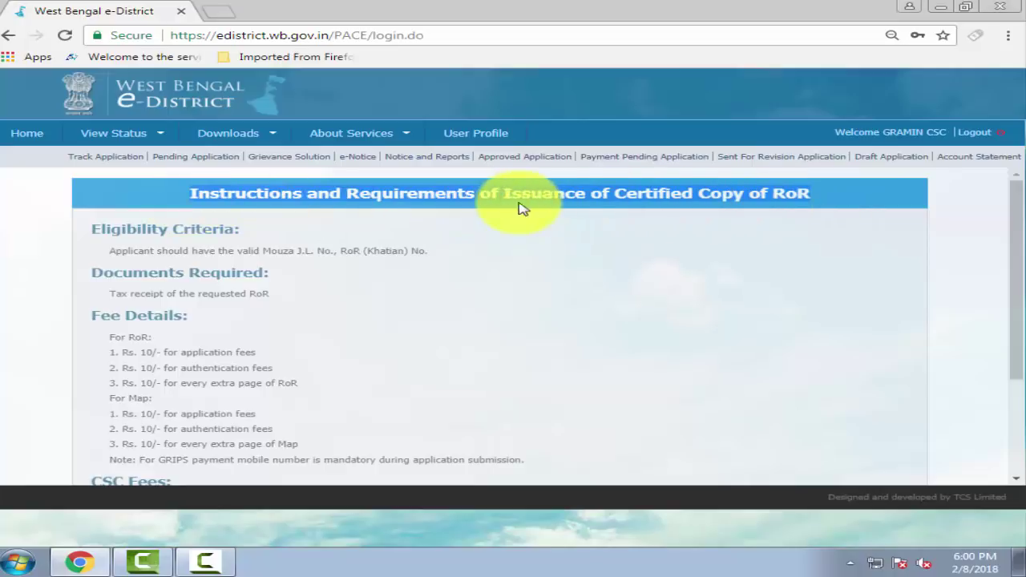
left_click_drag(114, 253, 426, 253)
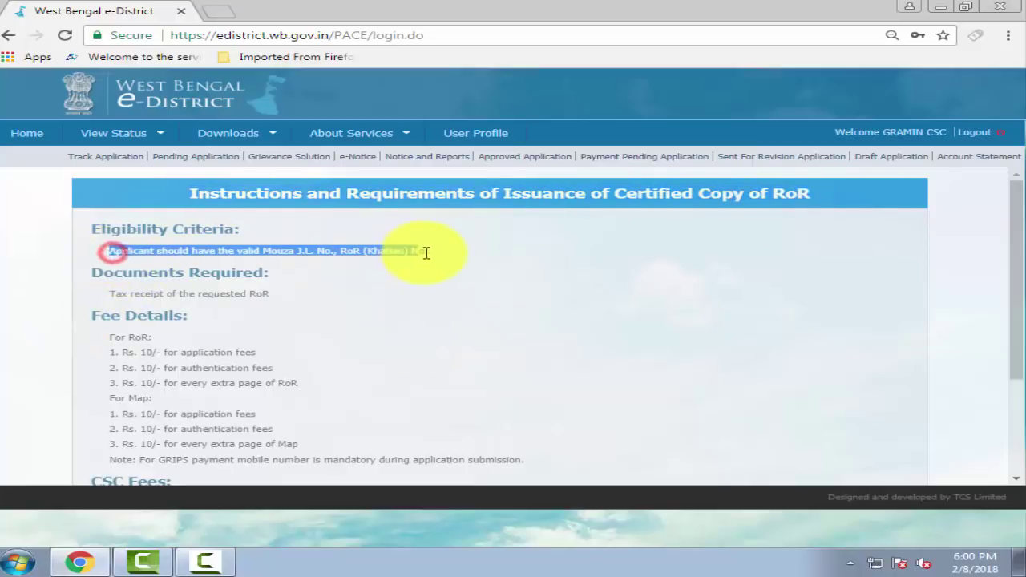
left_click(435, 275)
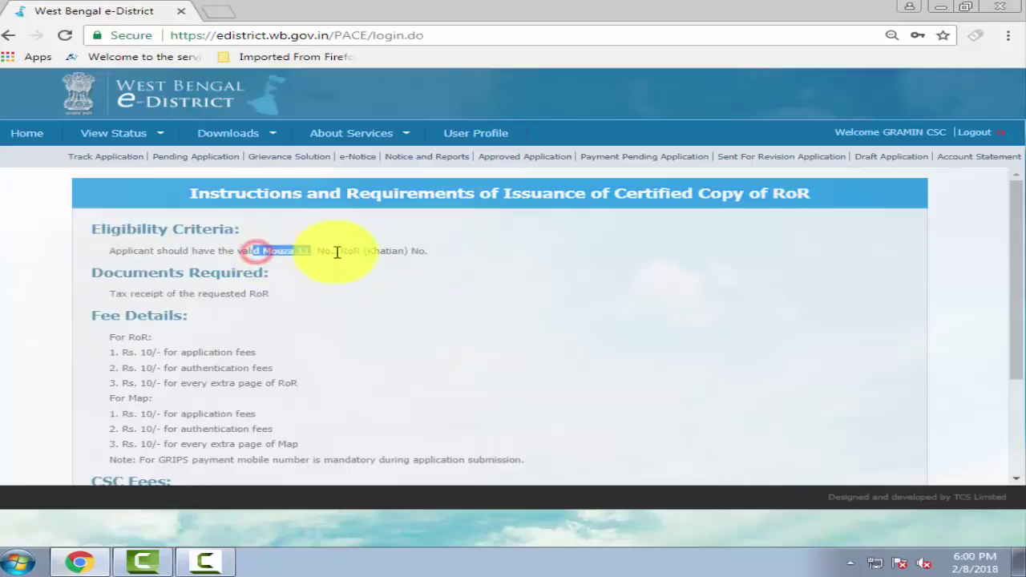
left_click_drag(1016, 283, 1016, 307)
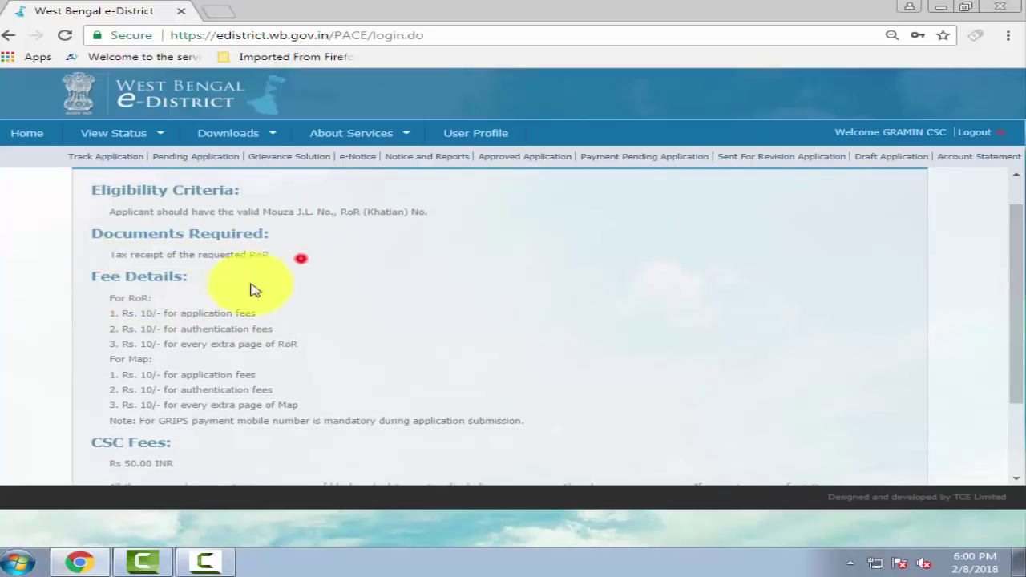
left_click_drag(128, 302, 291, 442)
left_click(292, 437)
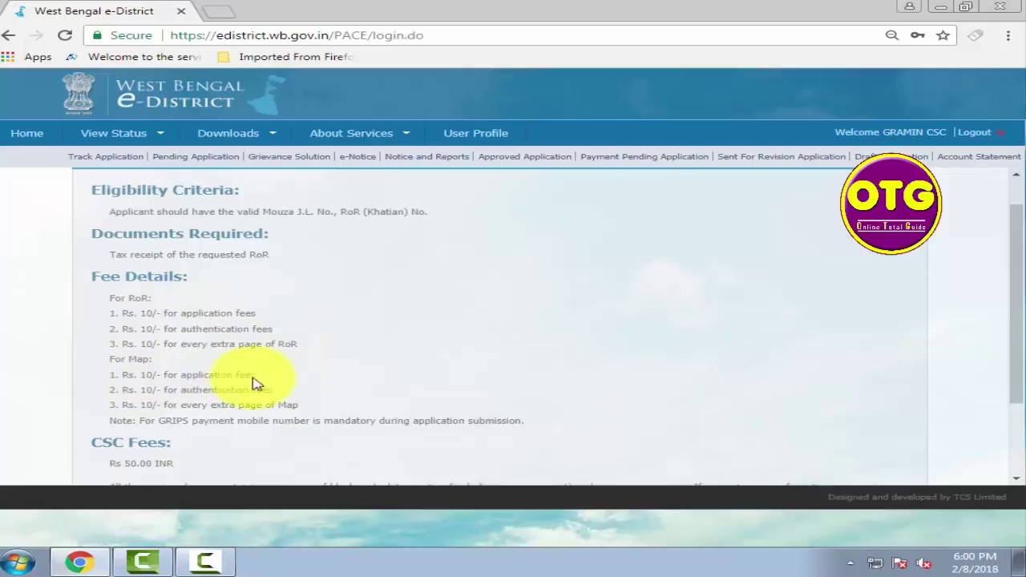
left_click_drag(1014, 339, 1015, 421)
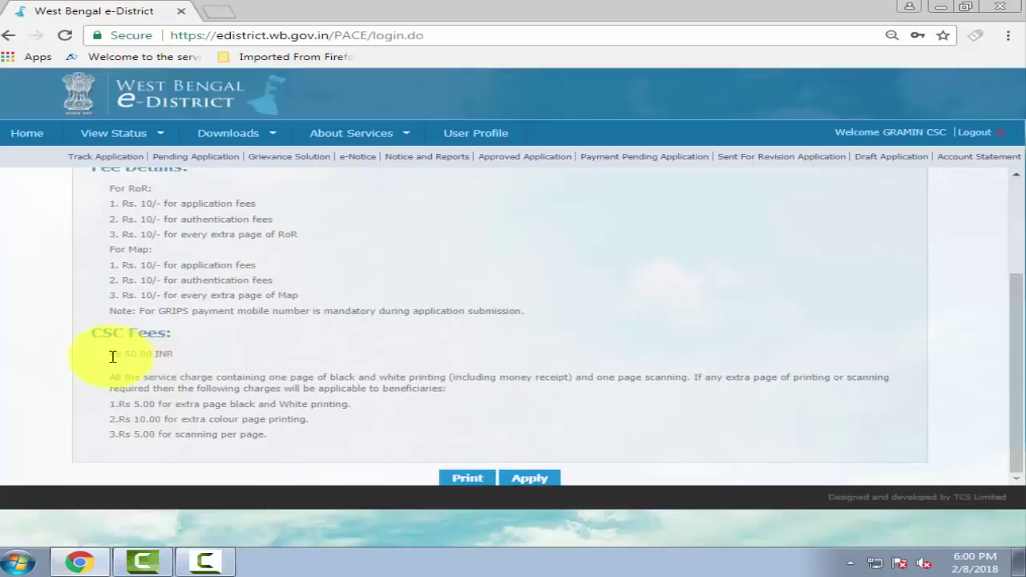
- Apply for the service and choose Application for Issuance of Certified Copy of RoR
left_click(542, 479)
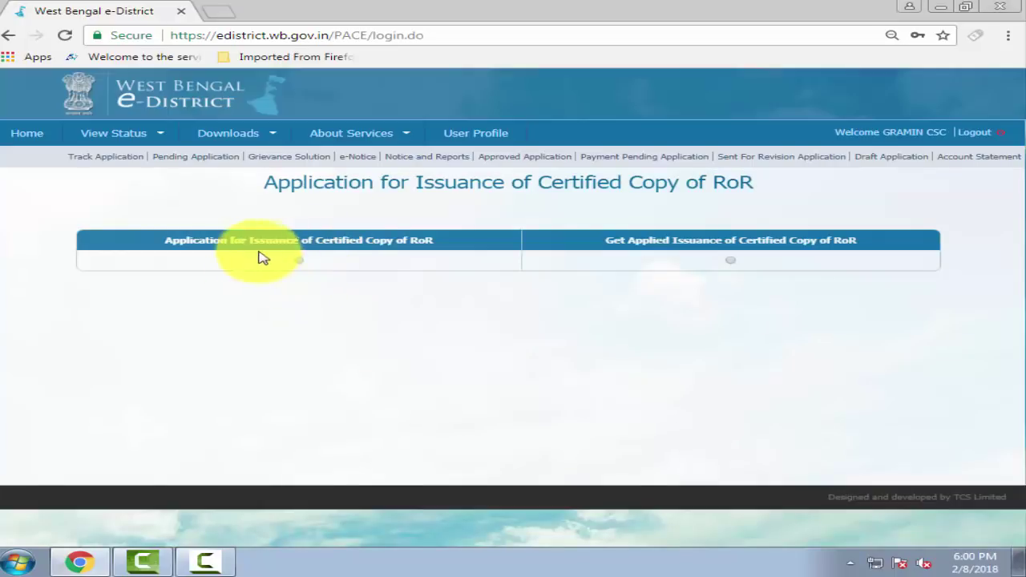
left_click(298, 261)
- Look through the District, Block, District/Block/Mouza Code and RoR No fields of the RoR search form
left_click(470, 346)
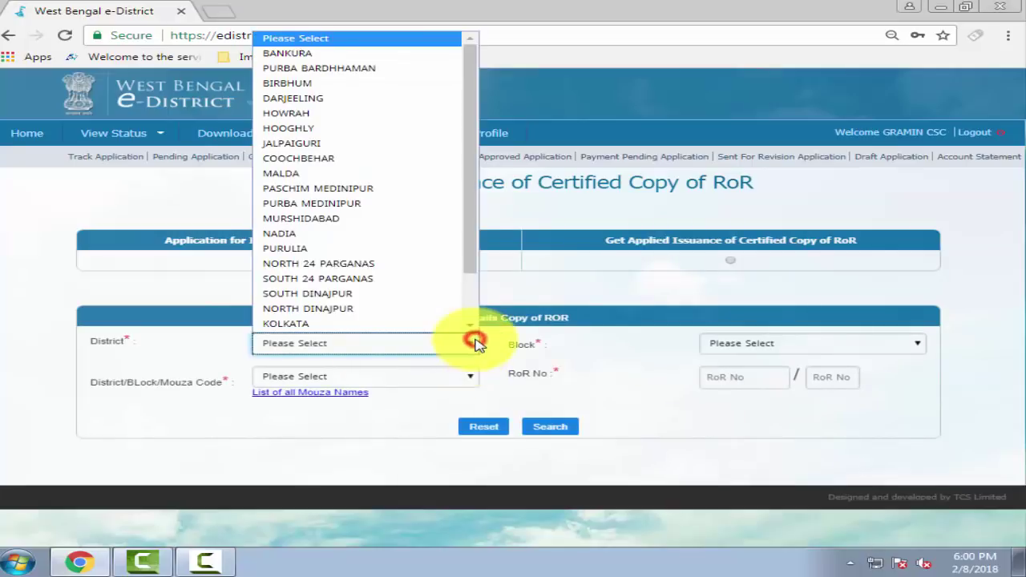
left_click_drag(475, 248, 536, 294)
left_click(536, 293)
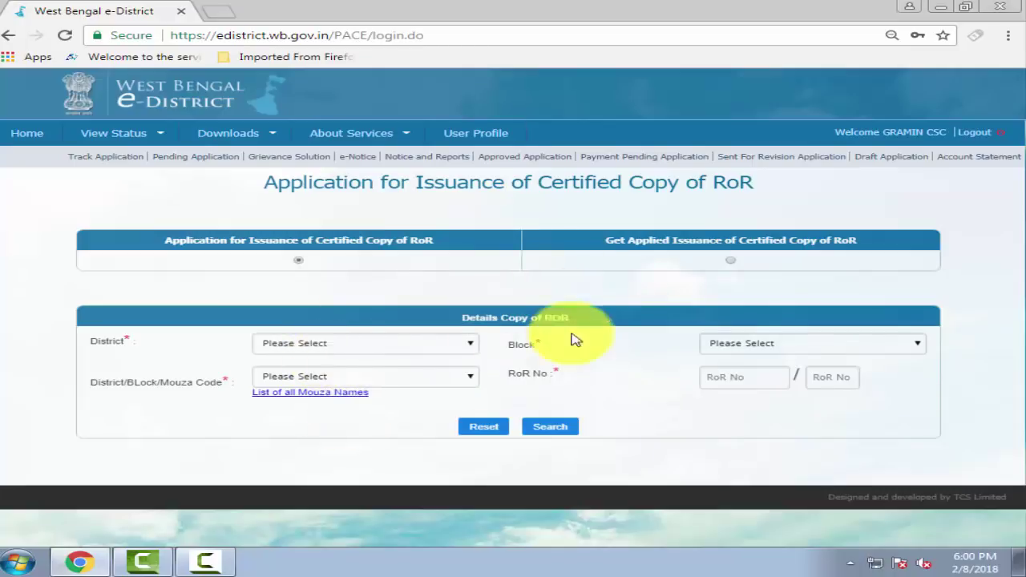
left_click(838, 343)
left_click(838, 342)
left_click(408, 381)
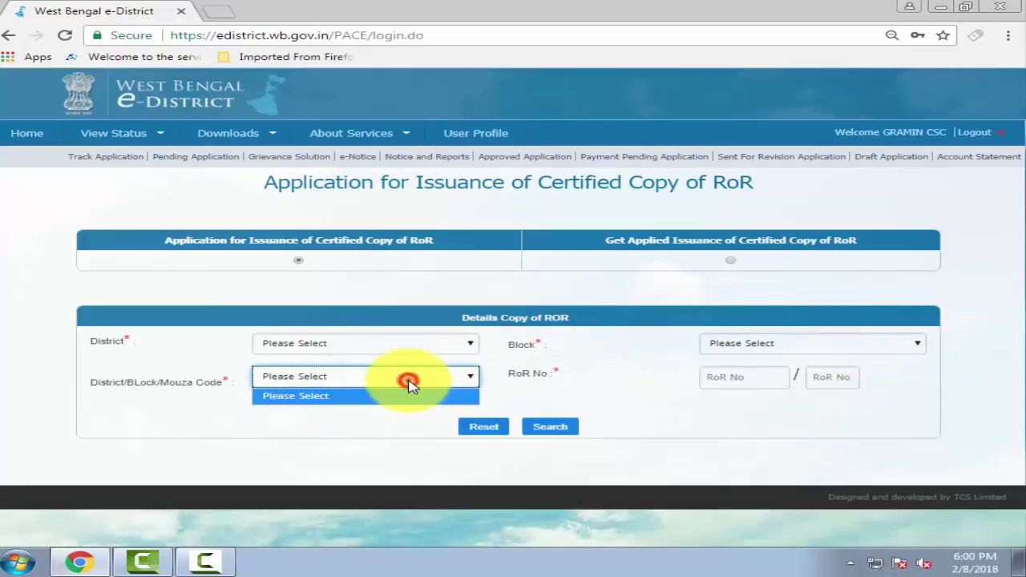
left_click(409, 384)
left_click(743, 378)
left_click(857, 384)
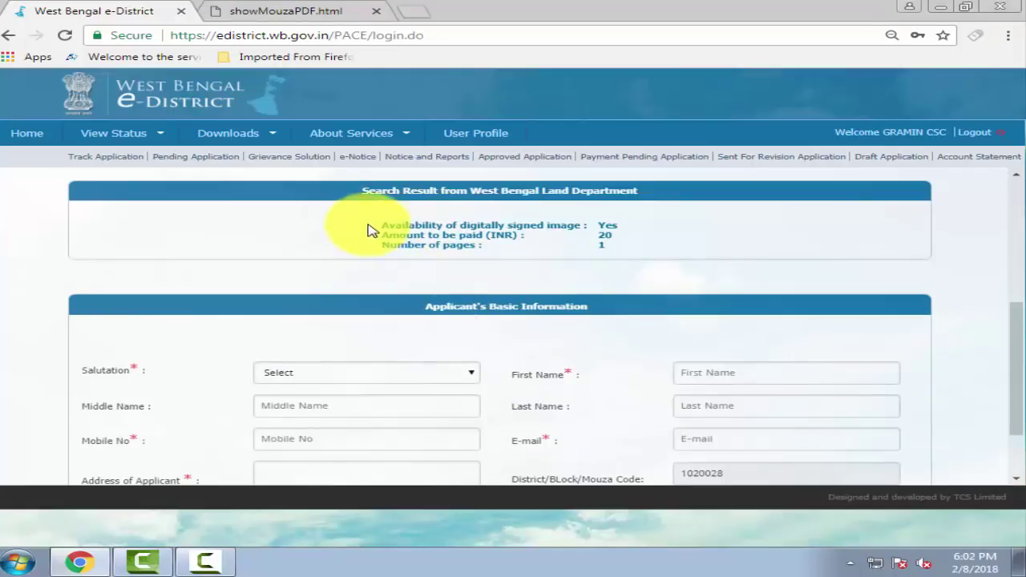
- Examine the signed image availability, payable amount and page count in the land department search result
left_click_drag(365, 225, 648, 250)
left_click(646, 243)
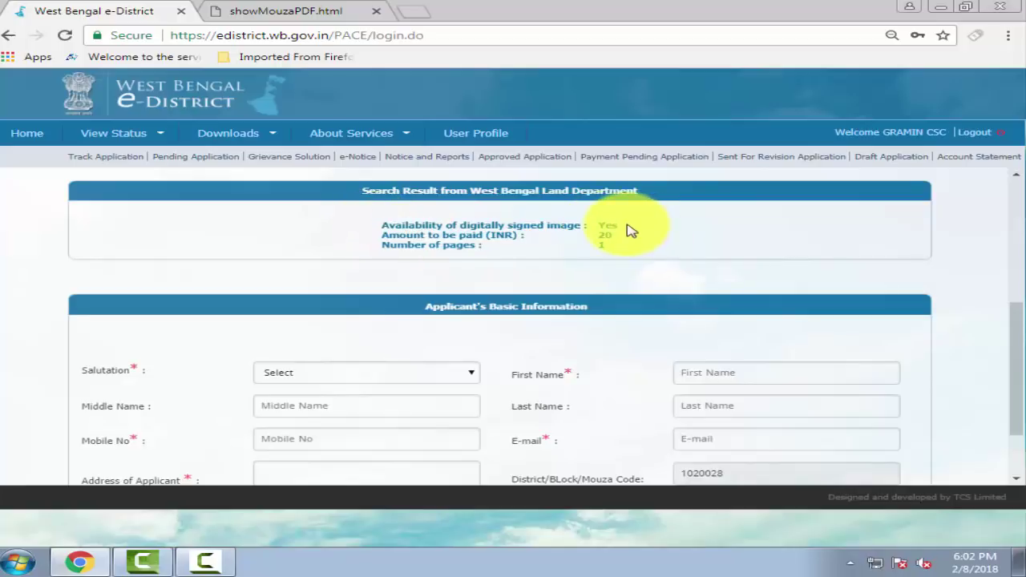
- Check the mandatory fields of the applicant's basic information, and save the form to continue to payment
left_click_drag(1014, 331, 971, 378)
left_click(314, 284)
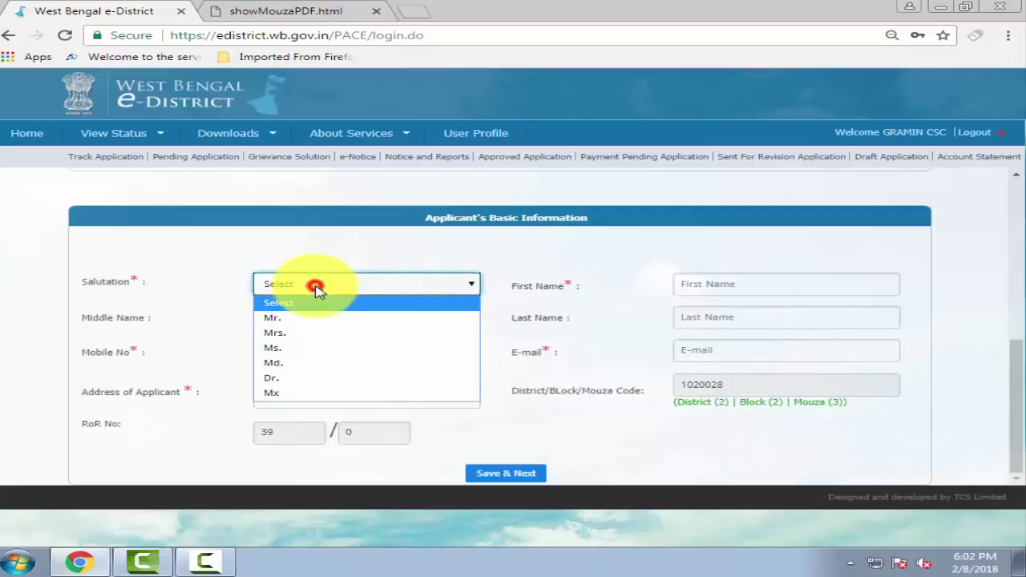
left_click(315, 284)
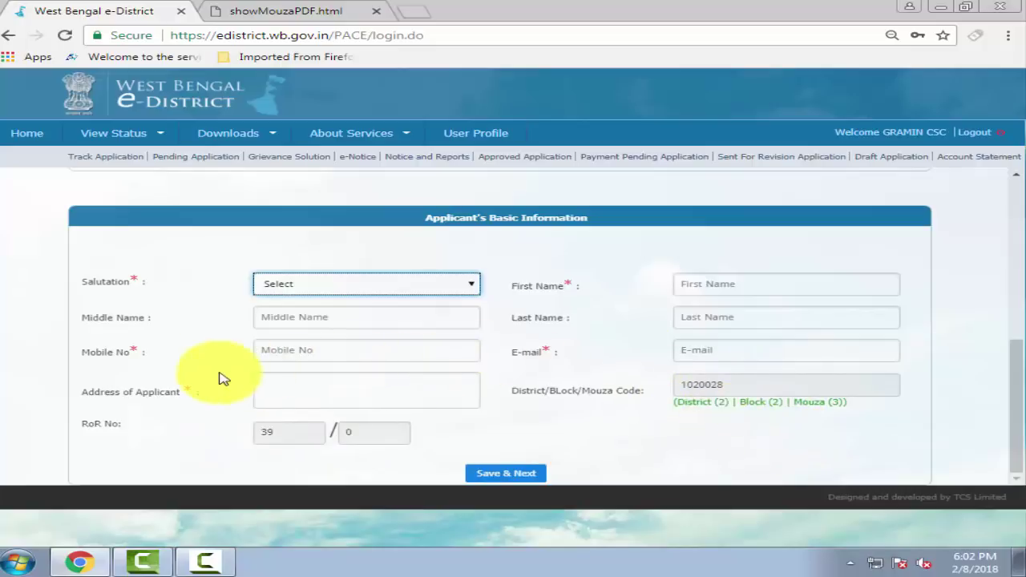
double_click(134, 281)
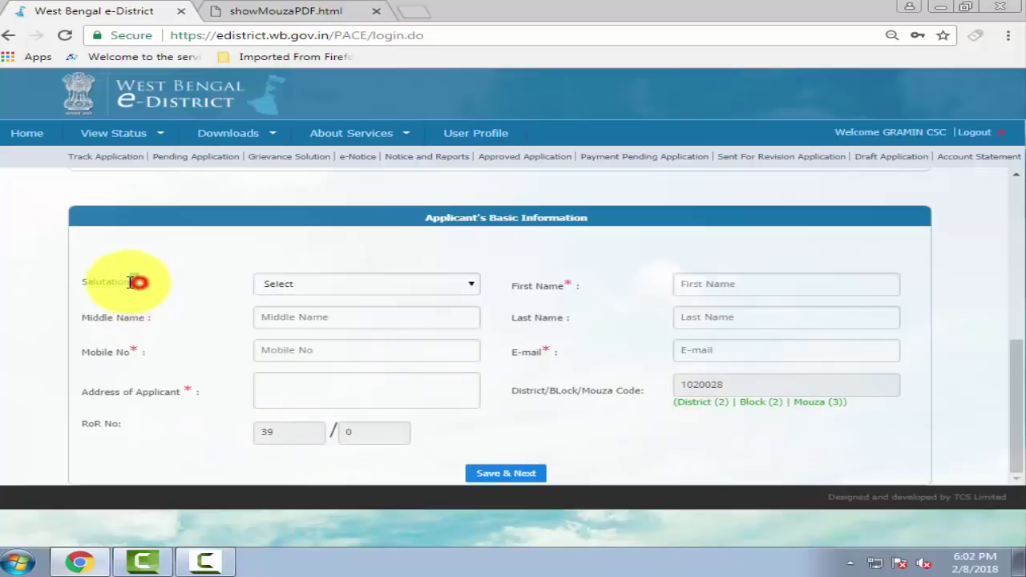
double_click(132, 353)
double_click(186, 392)
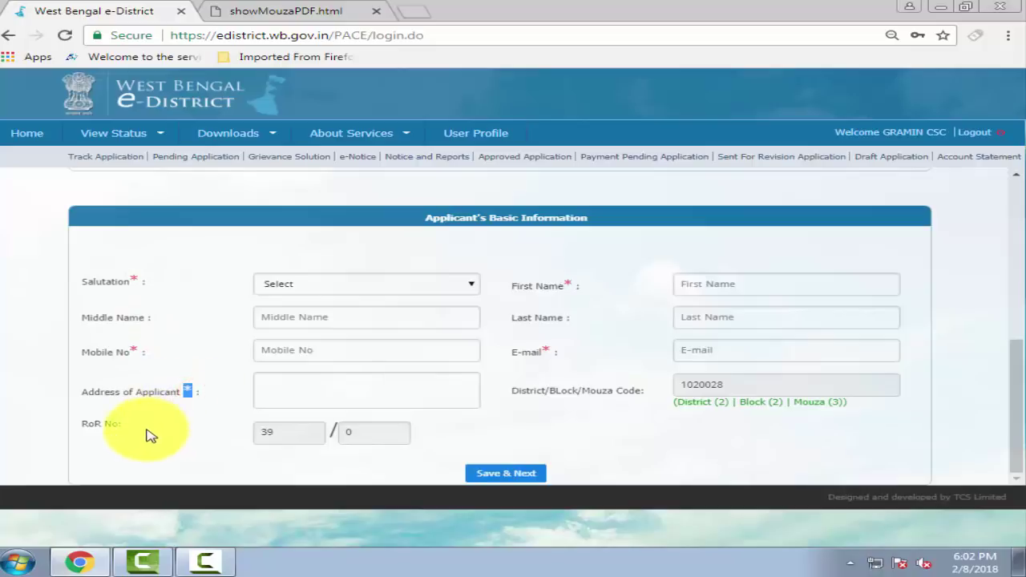
left_click(510, 476)
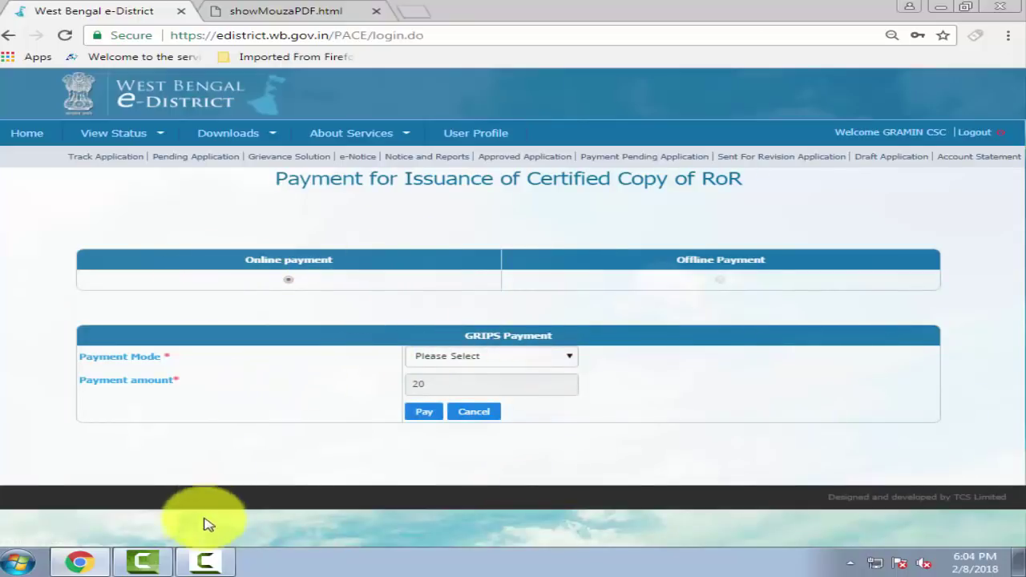
left_click(202, 566)
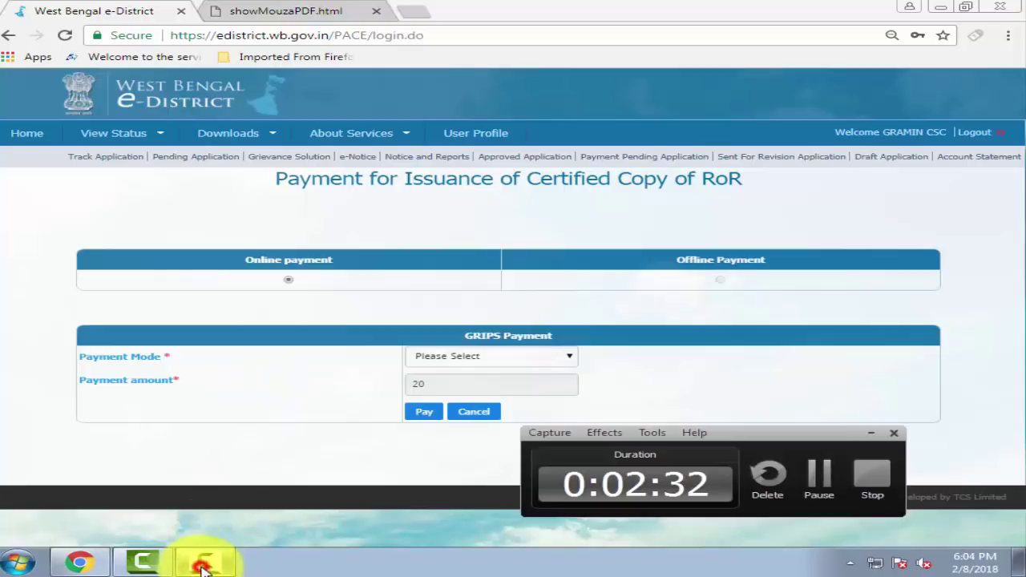
left_click(202, 565)
left_click(202, 566)
left_click(202, 566)
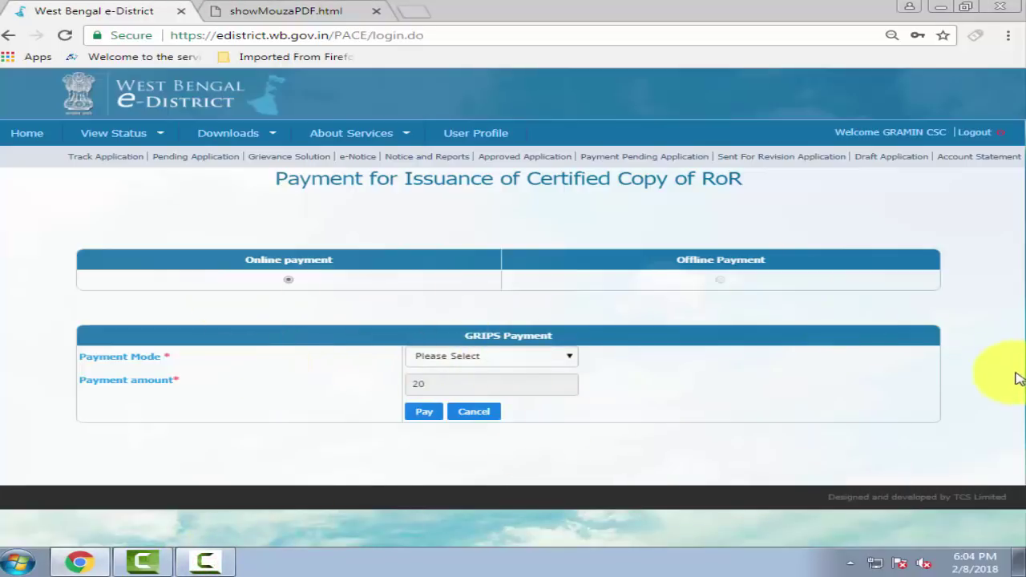
- Set the GRIPS payment mode to Online and start the payment
left_click(495, 363)
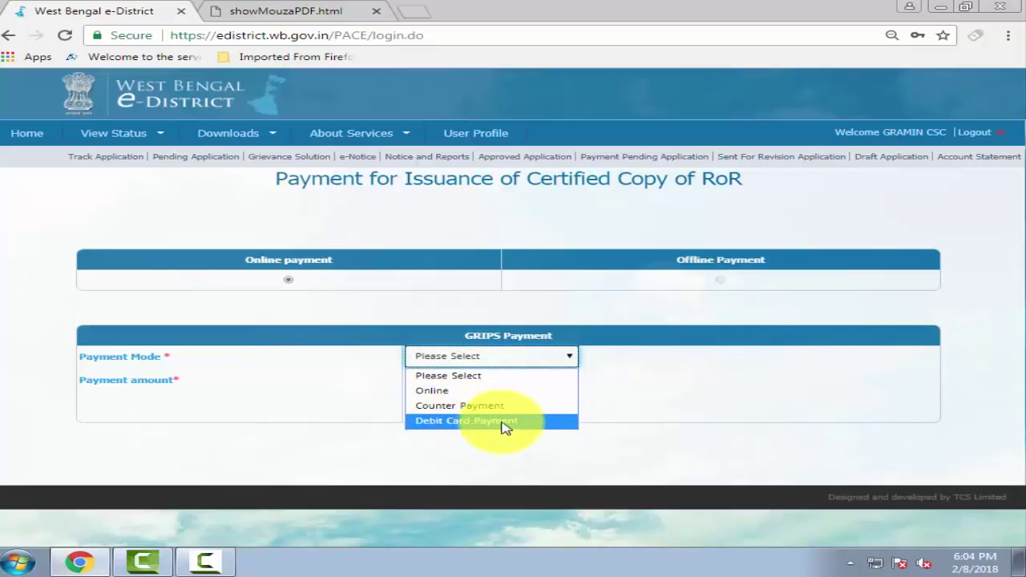
left_click(589, 429)
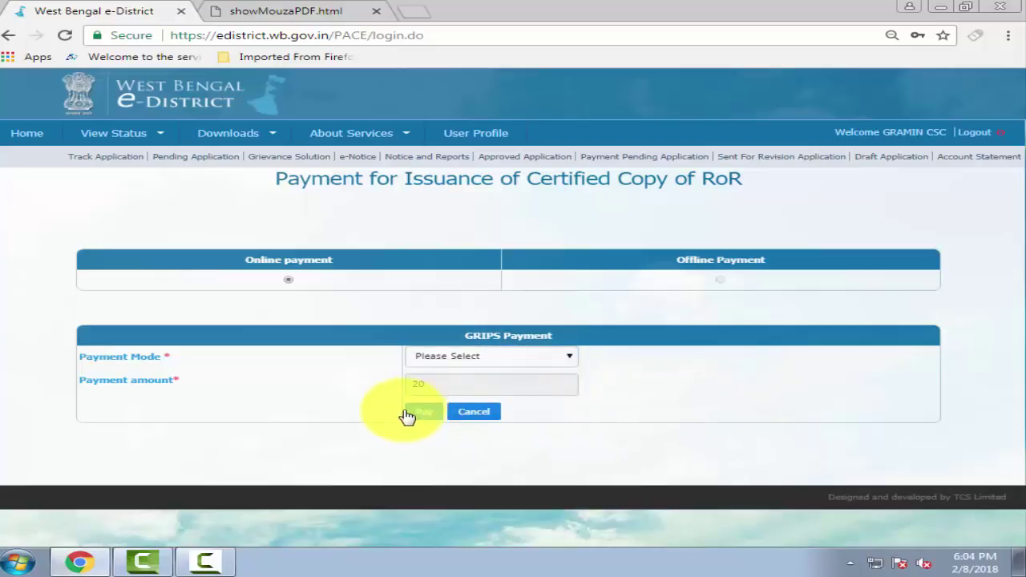
left_click(556, 358)
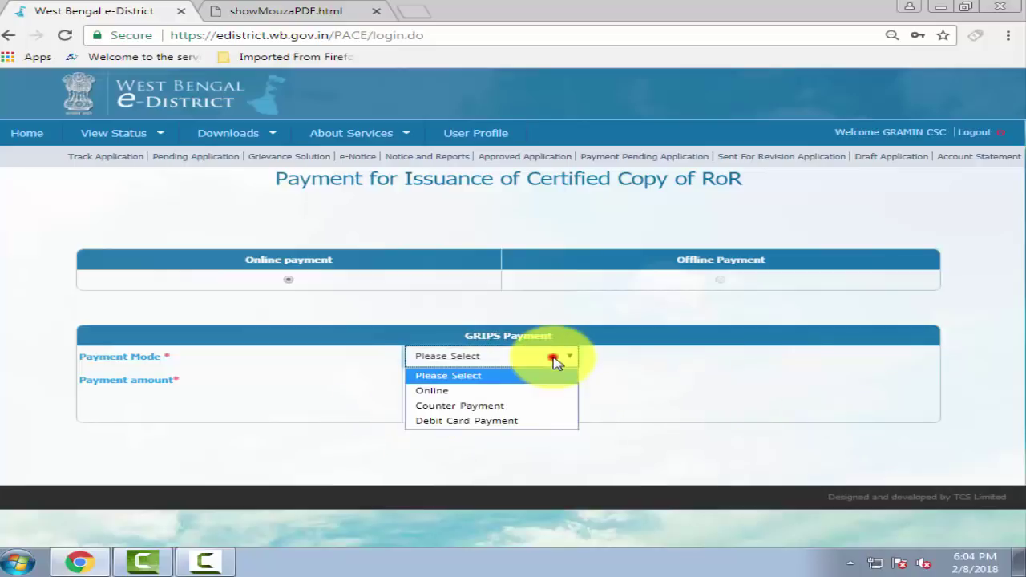
left_click(435, 392)
left_click(726, 400)
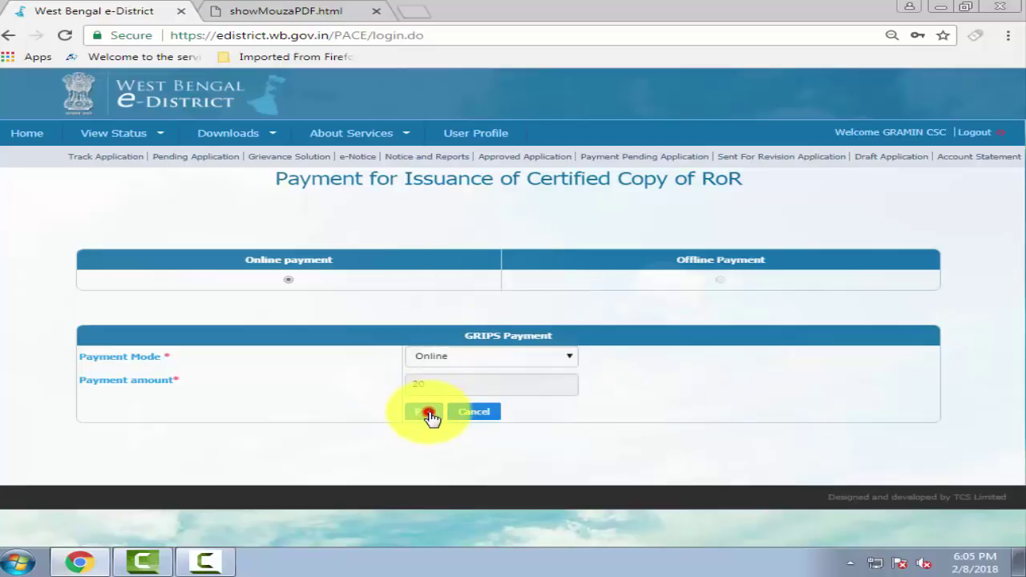
left_click(429, 413)
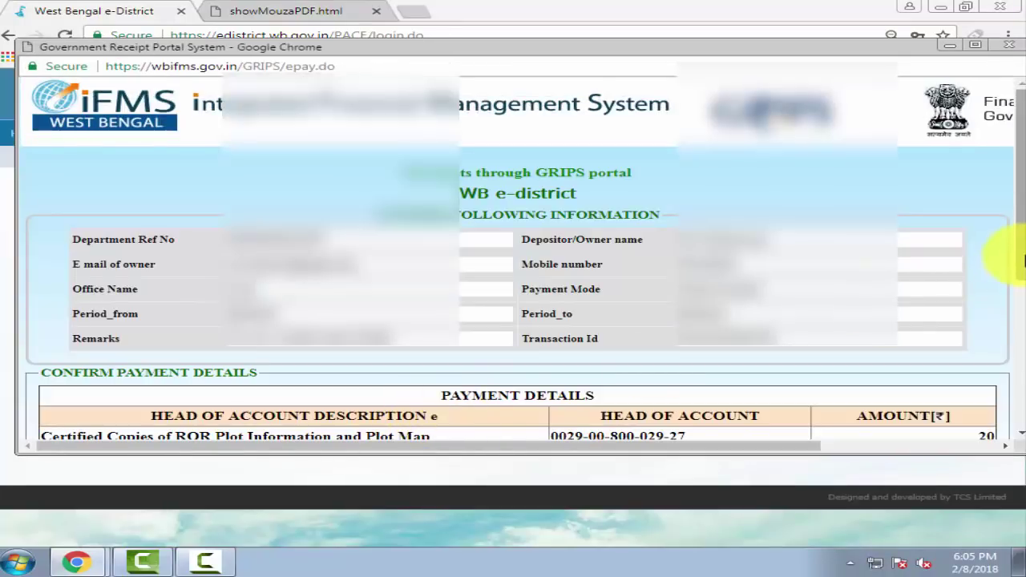
- Review the GRIPS payment details, move that window off the e-District notice, and select the AIN in the notice
left_click_drag(1023, 260, 1023, 417)
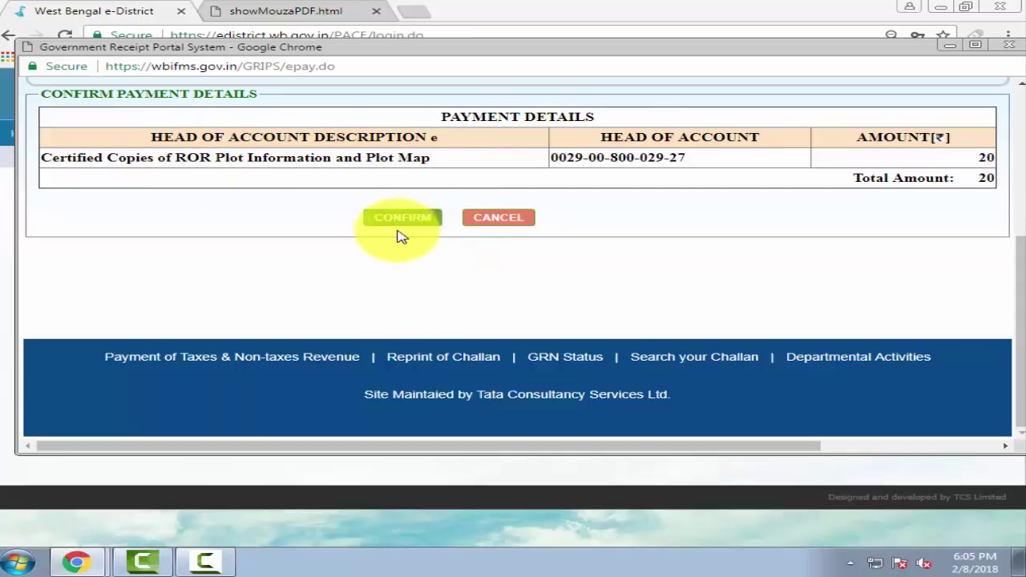
left_click_drag(328, 49, 395, 364)
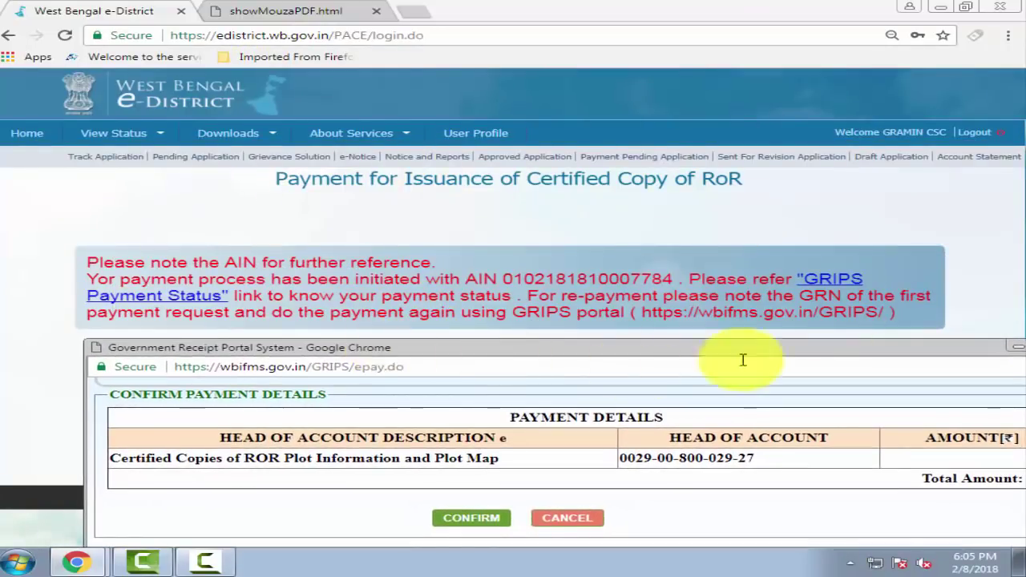
left_click_drag(675, 279, 463, 283)
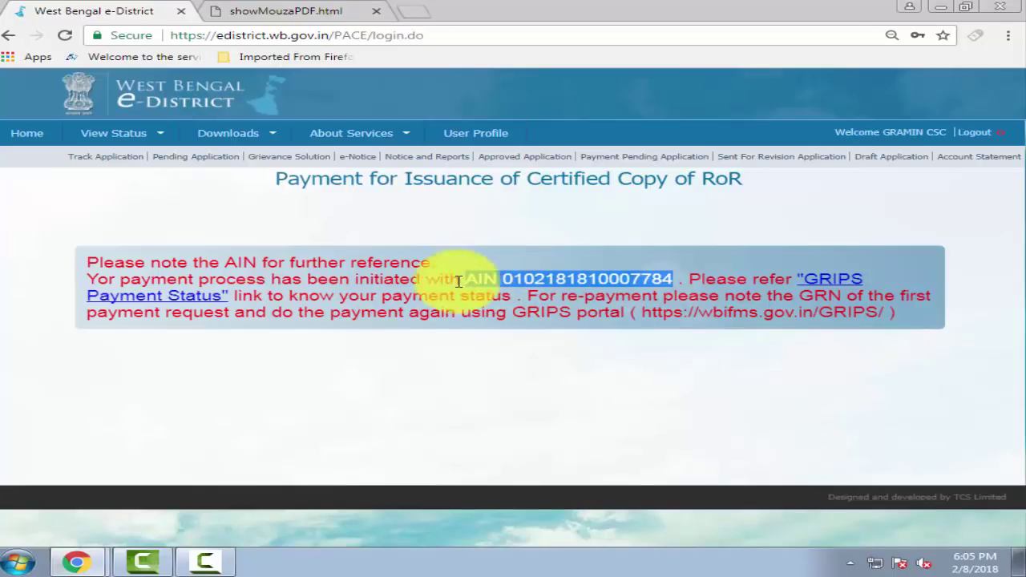
- Switch to Notepad and paste the copied AIN into a blank document
left_click(18, 561)
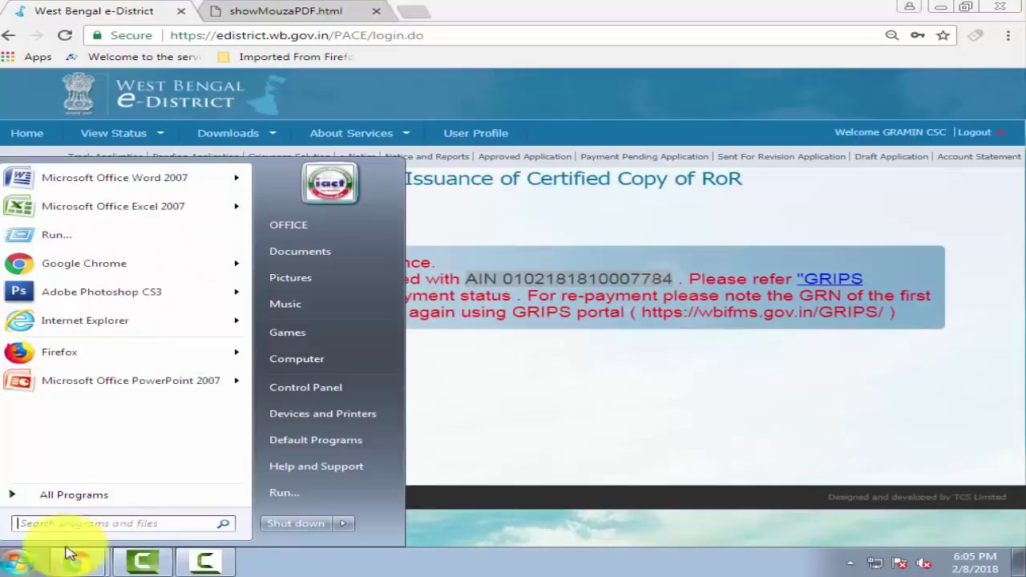
type("not")
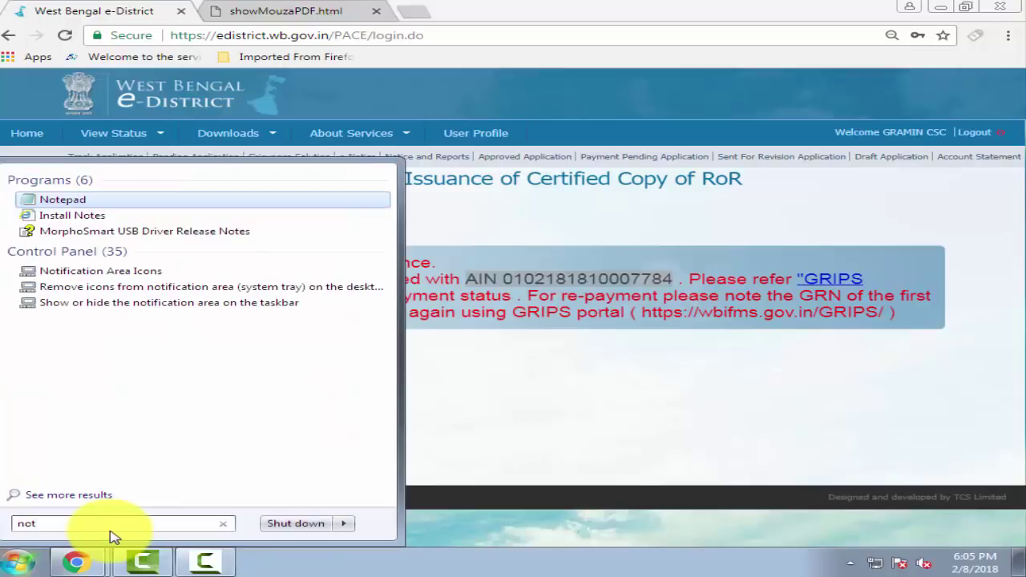
left_click(56, 202)
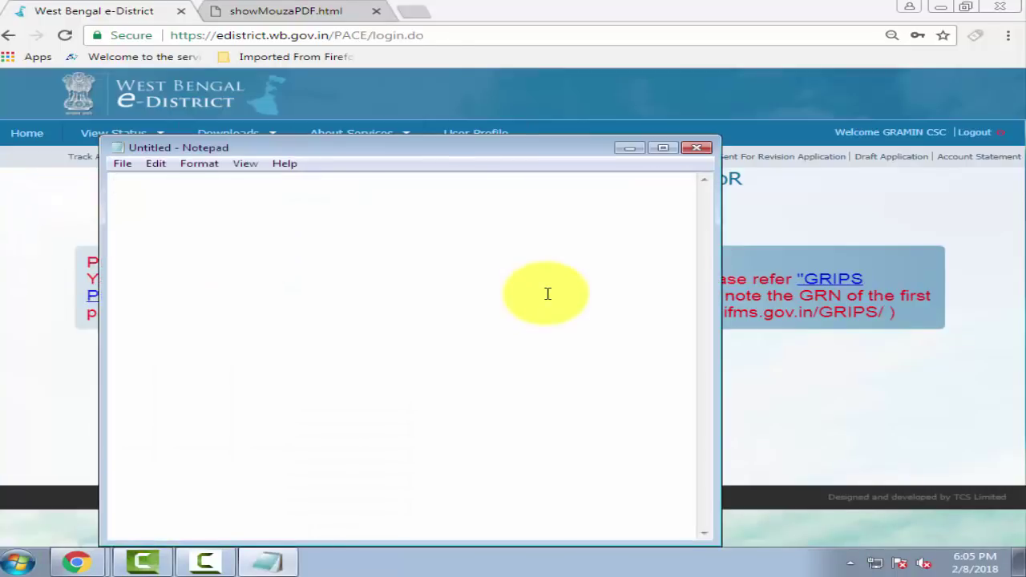
- Save the AIN note to the Desktop as "ain no" and close Notepad
left_click(120, 163)
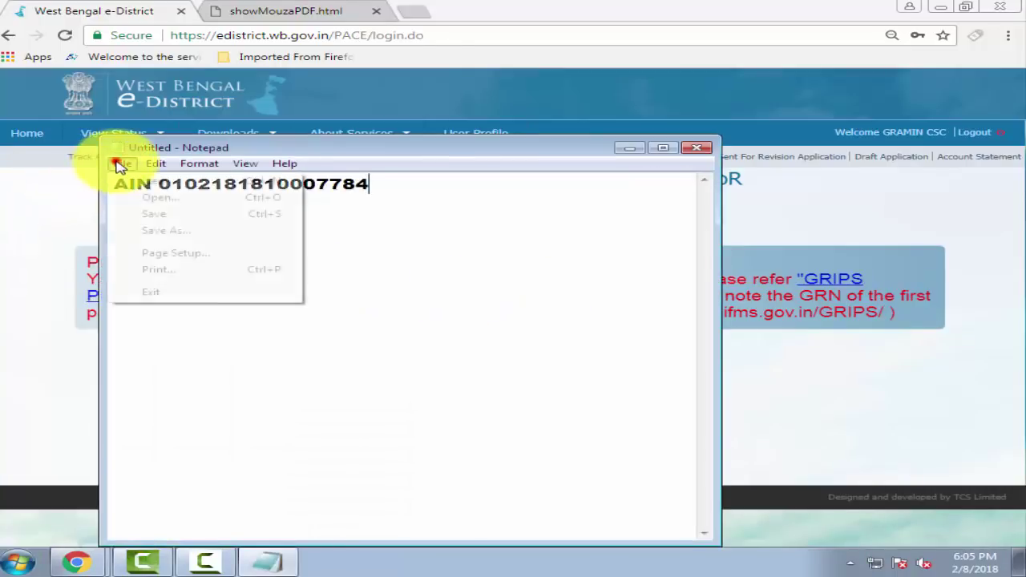
left_click(156, 214)
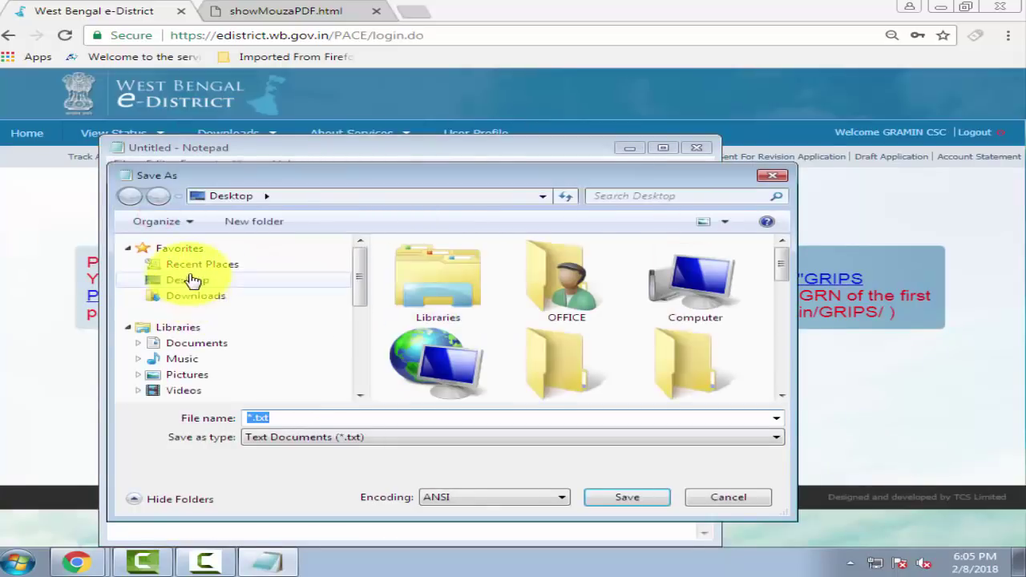
left_click(191, 282)
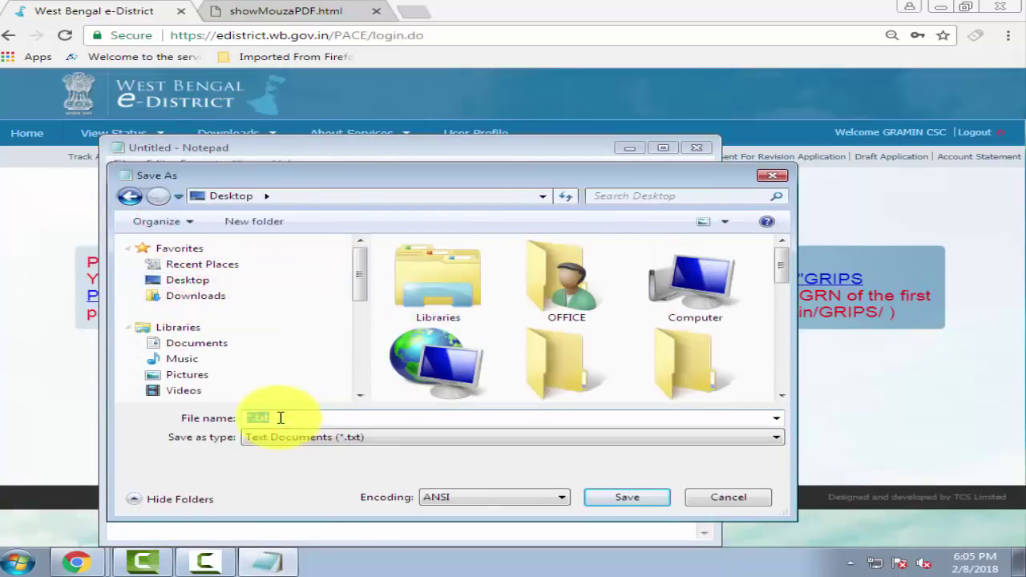
type("a")
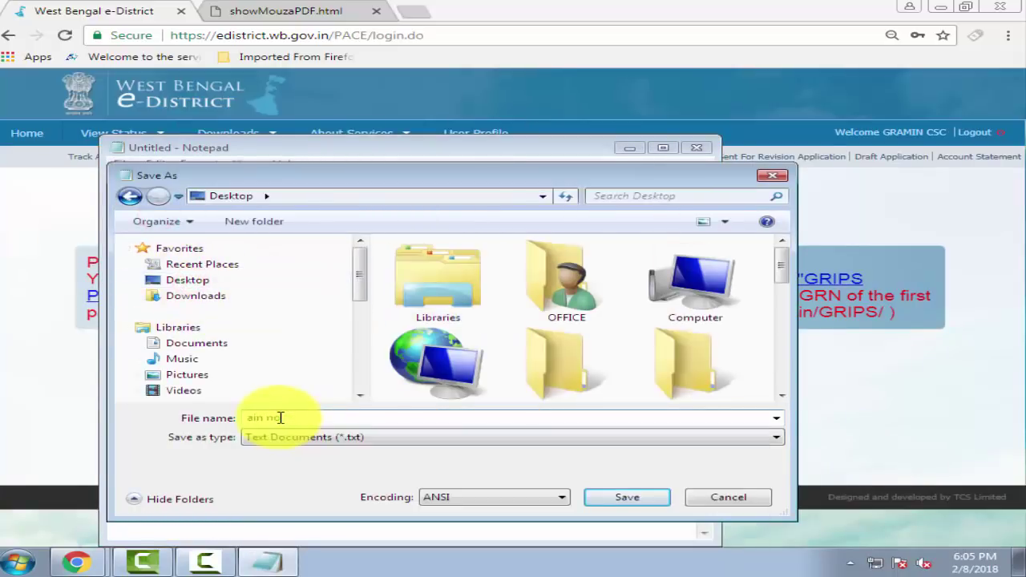
type("in no")
left_click(196, 280)
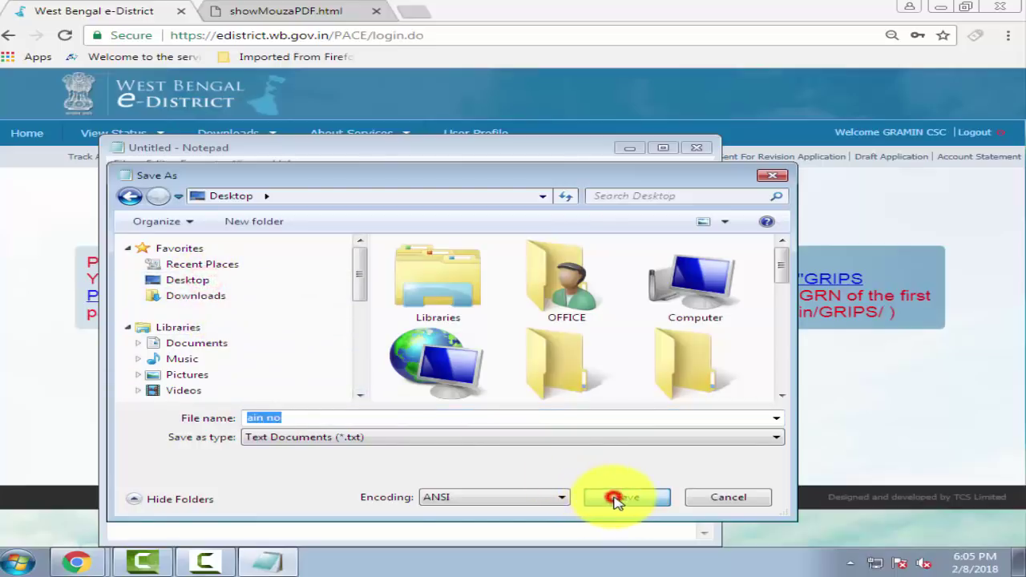
left_click(614, 499)
left_click(702, 148)
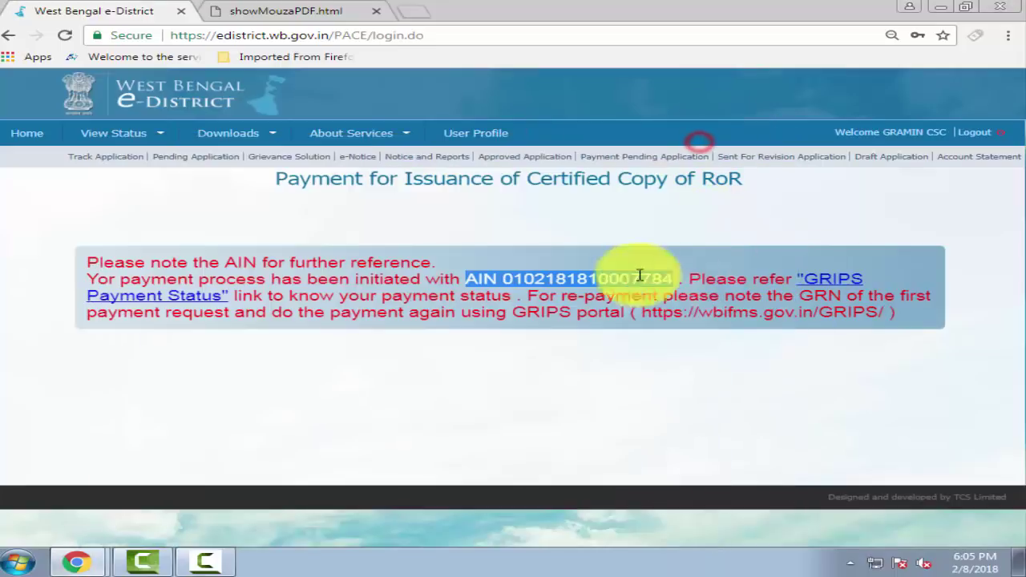
- Return to the Government Receipt Portal System window, bring it fully into view, and confirm the payment details
left_click(60, 565)
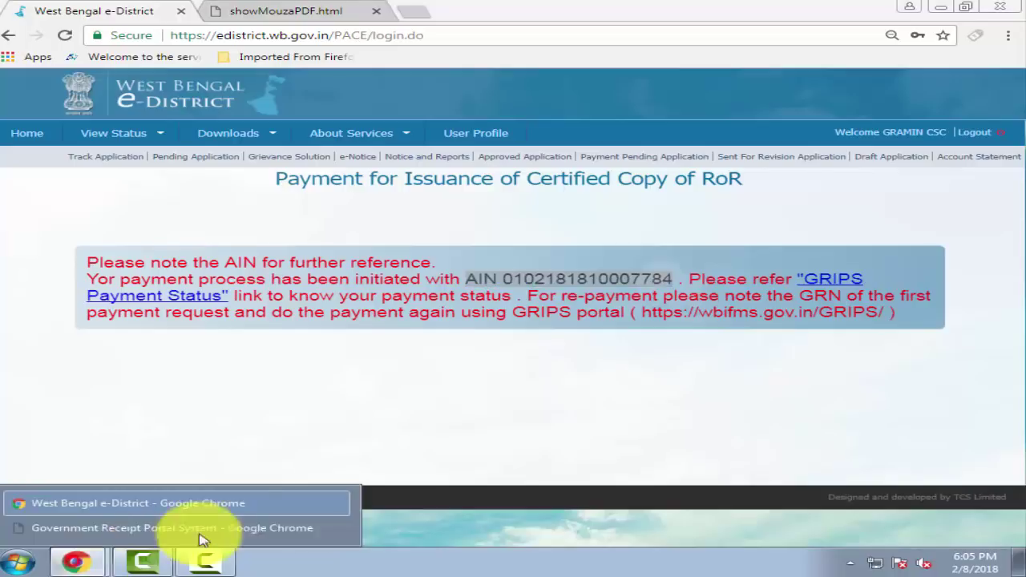
left_click(229, 505)
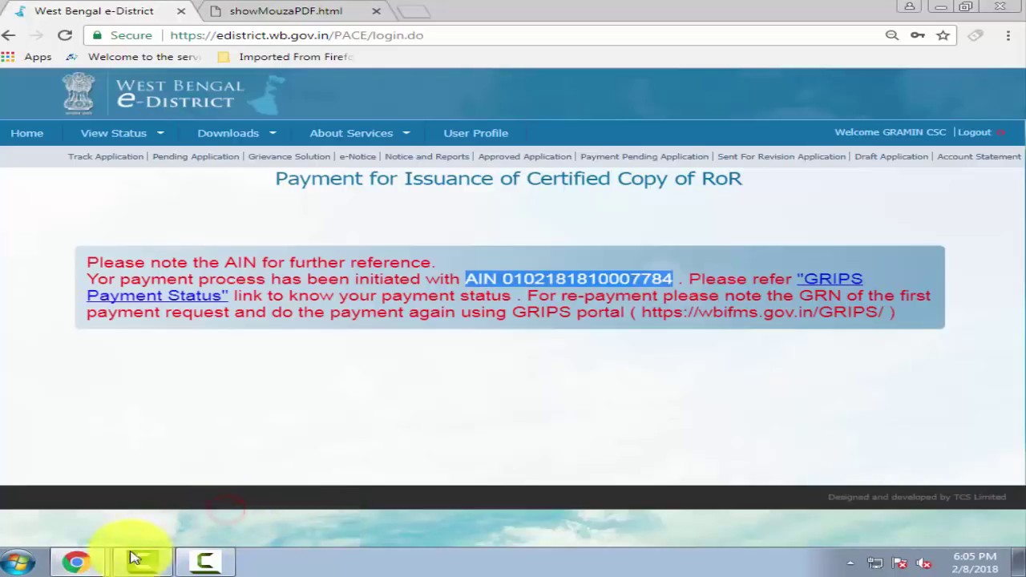
left_click(76, 563)
left_click(183, 528)
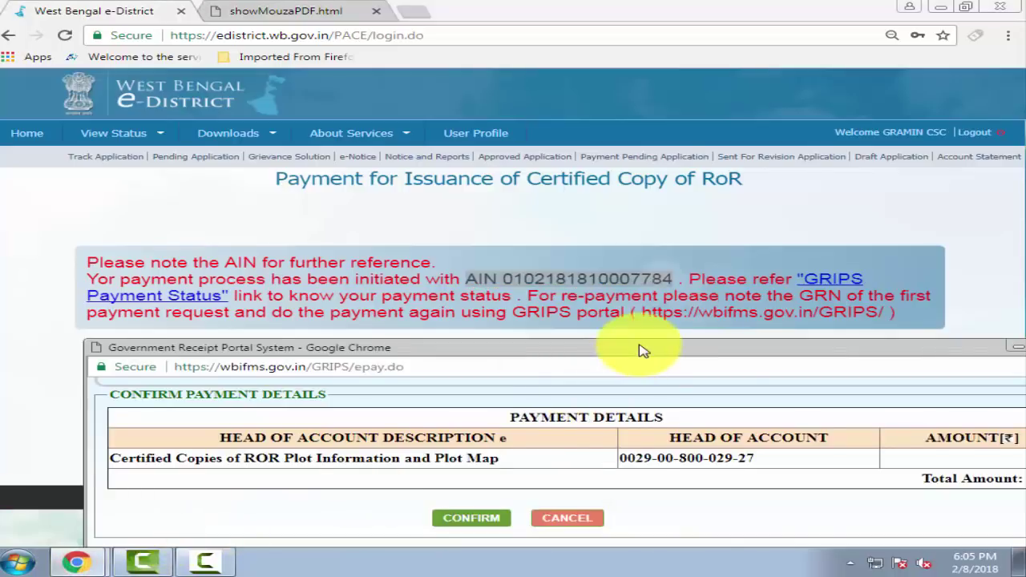
left_click_drag(641, 348, 565, 120)
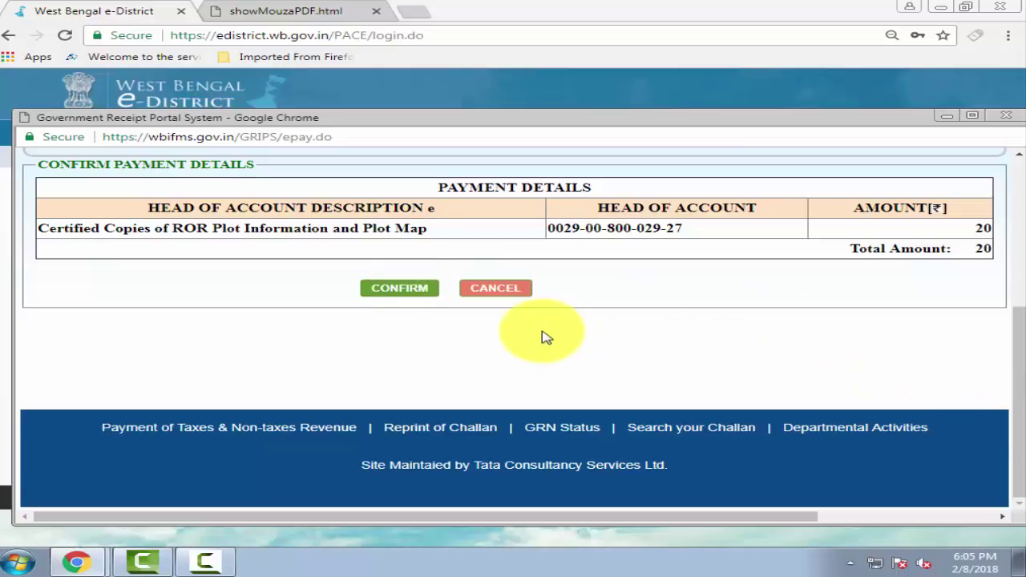
scroll(542, 337, "up", 1)
left_click(407, 307)
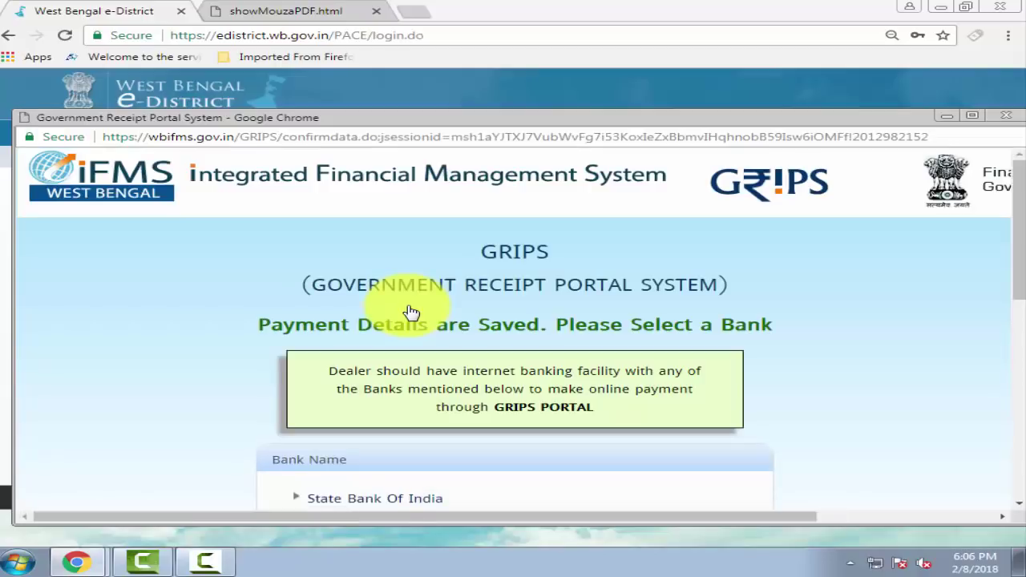
- Choose State Bank of India as the bank for the online payment and confirm that choice
left_click_drag(636, 121, 618, 45)
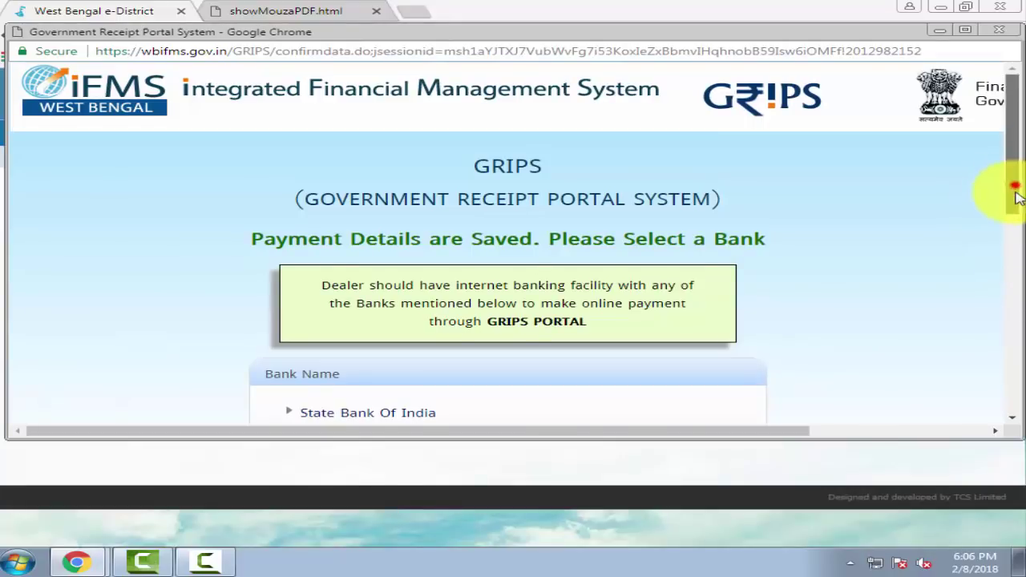
left_click_drag(1015, 197, 1015, 257)
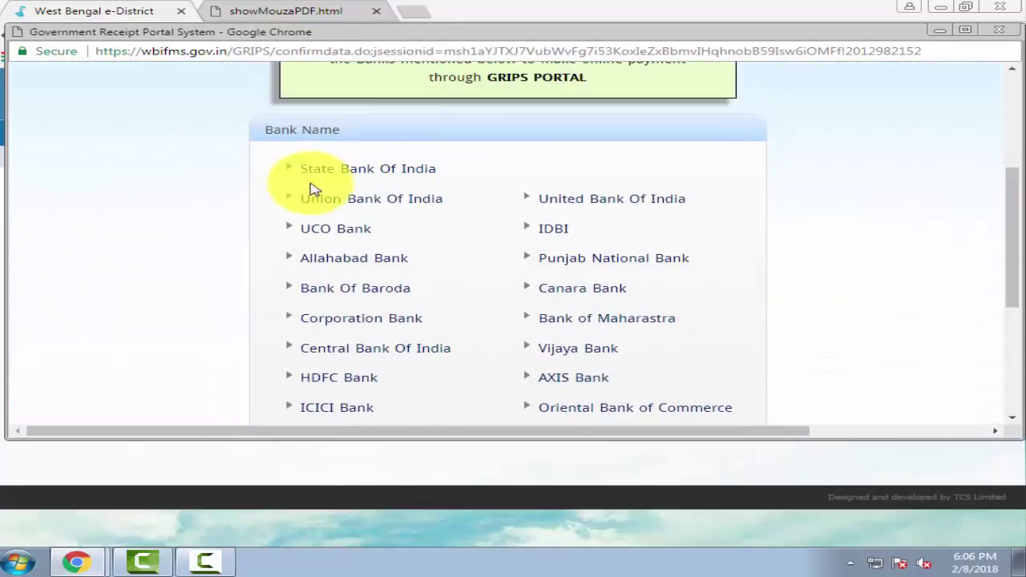
left_click(403, 170)
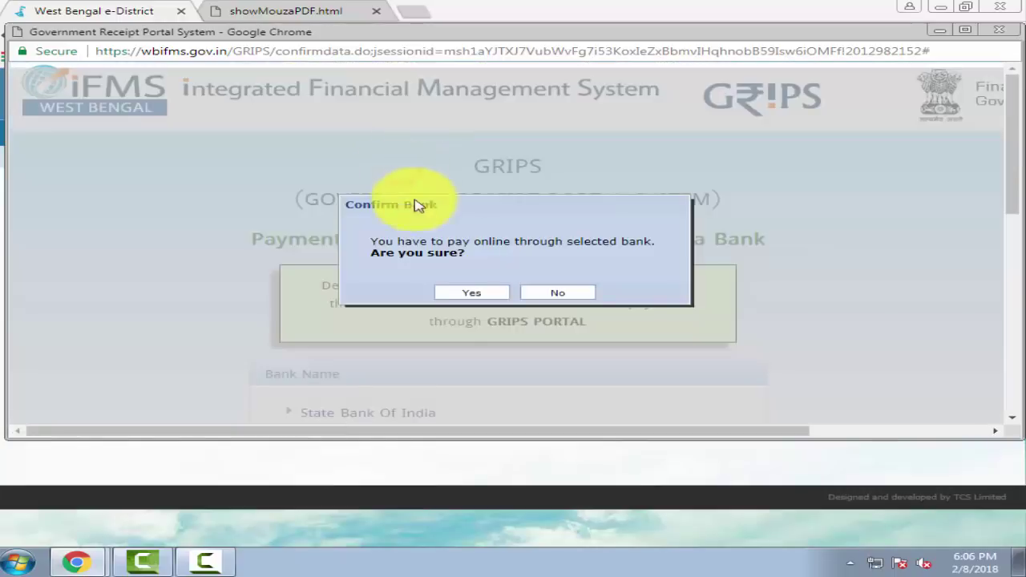
left_click(473, 294)
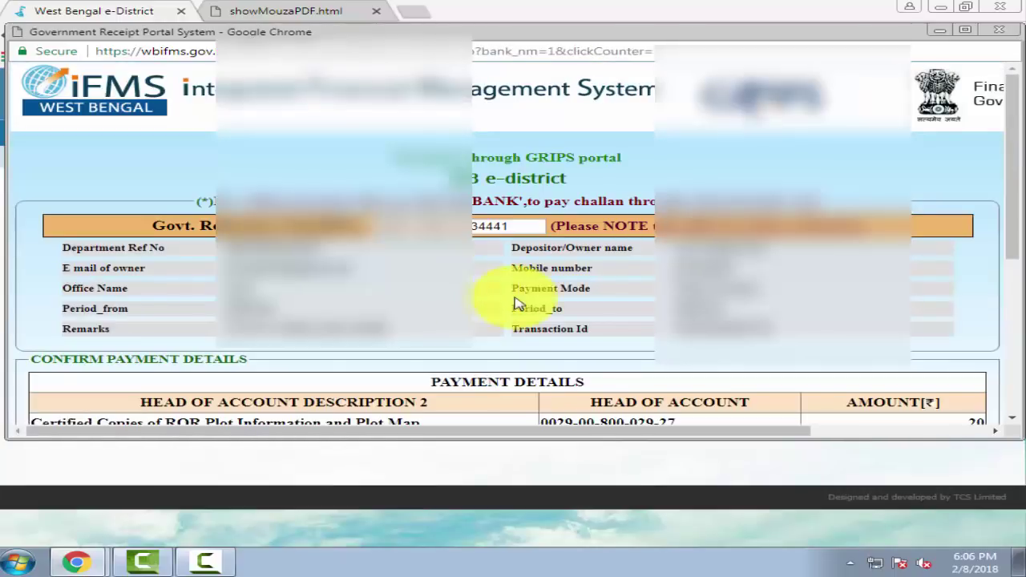
- Proceed from the GRIPS challan to State Bank of India's site for the online payment
scroll(1012, 199, "down", 5)
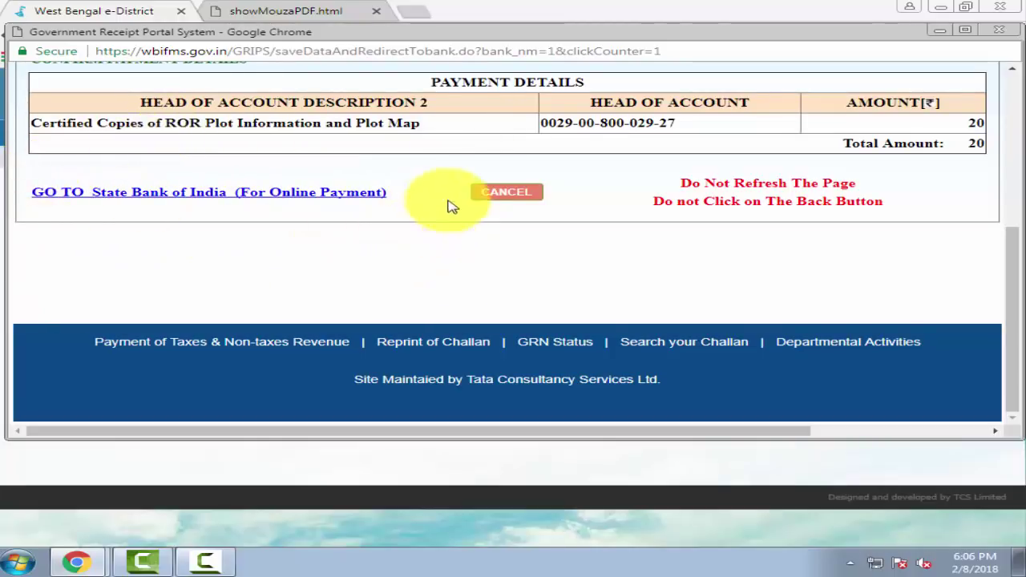
left_click(305, 200)
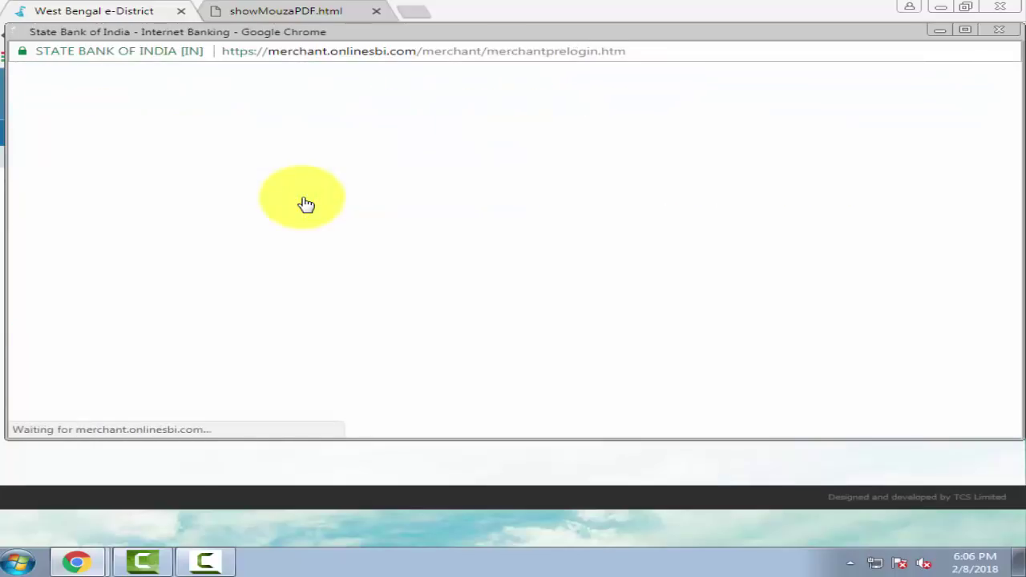
left_click(149, 270)
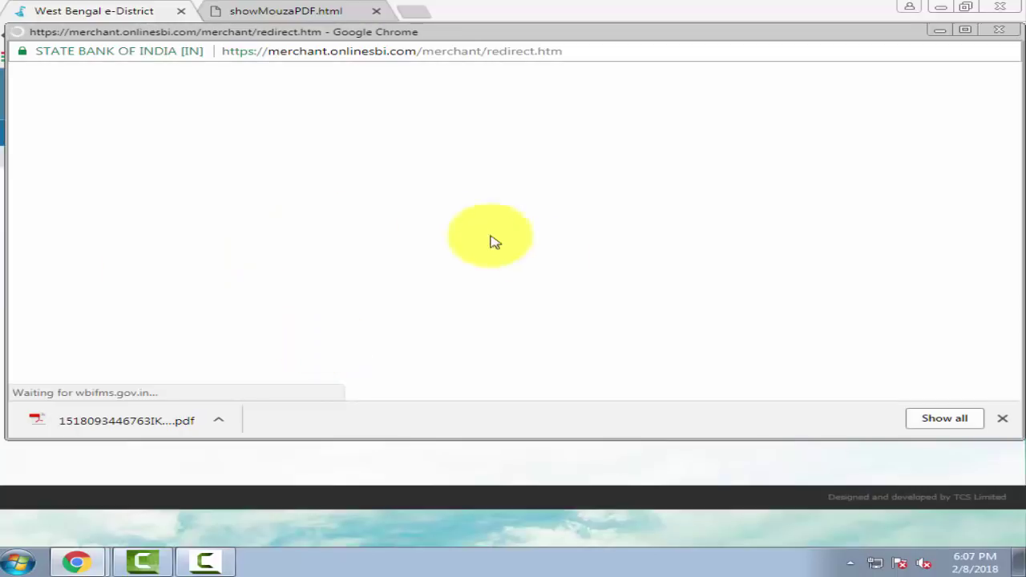
left_click(507, 34)
left_click_drag(507, 34, 516, 71)
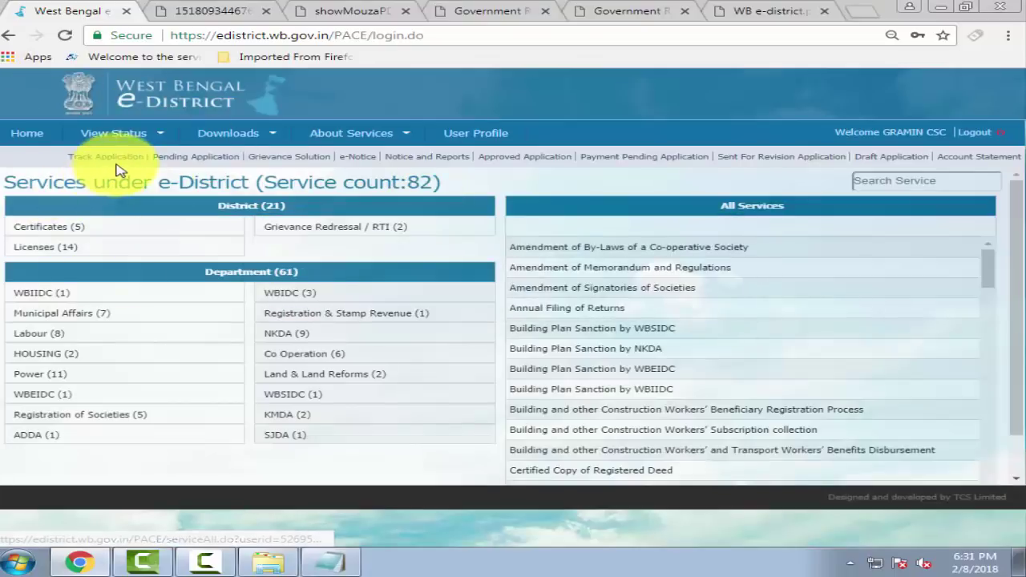
- Track the application in e-District by searching with the pasted Application Identification Number
left_click(107, 156)
left_click(503, 220)
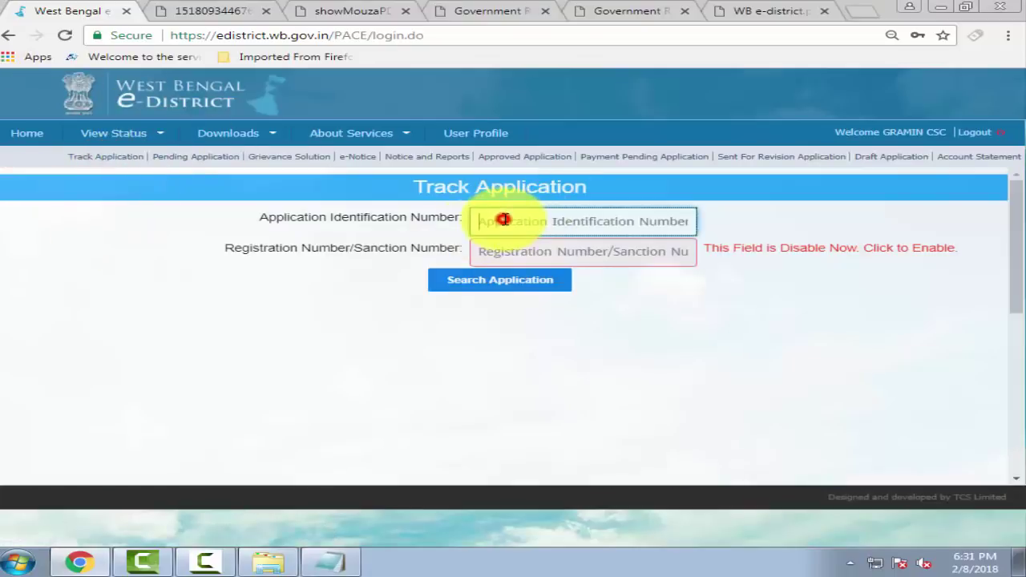
right_click(503, 220)
left_click(568, 307)
left_click(503, 288)
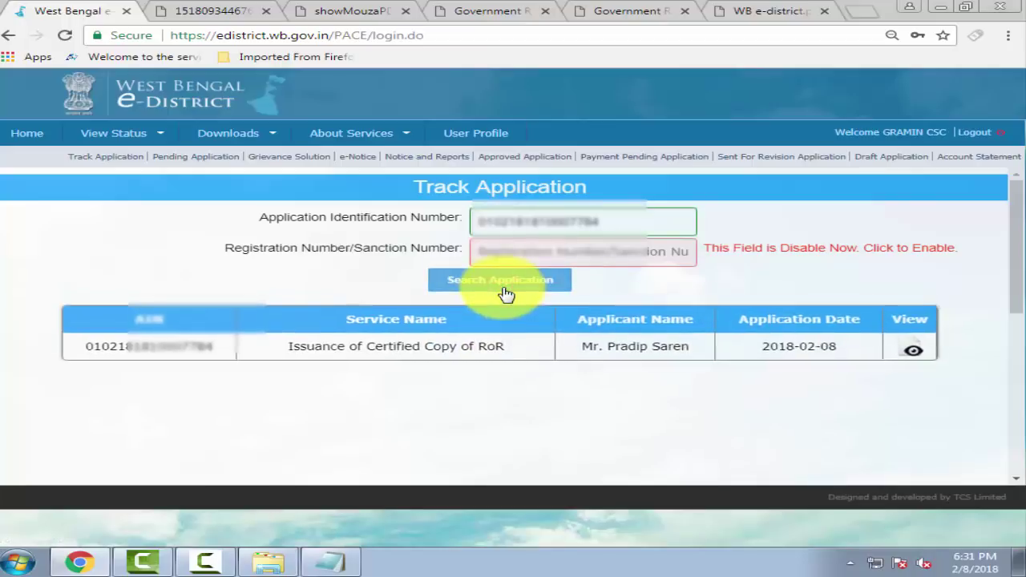
- View the tracked application's details and check its bank transaction status
left_click(950, 345)
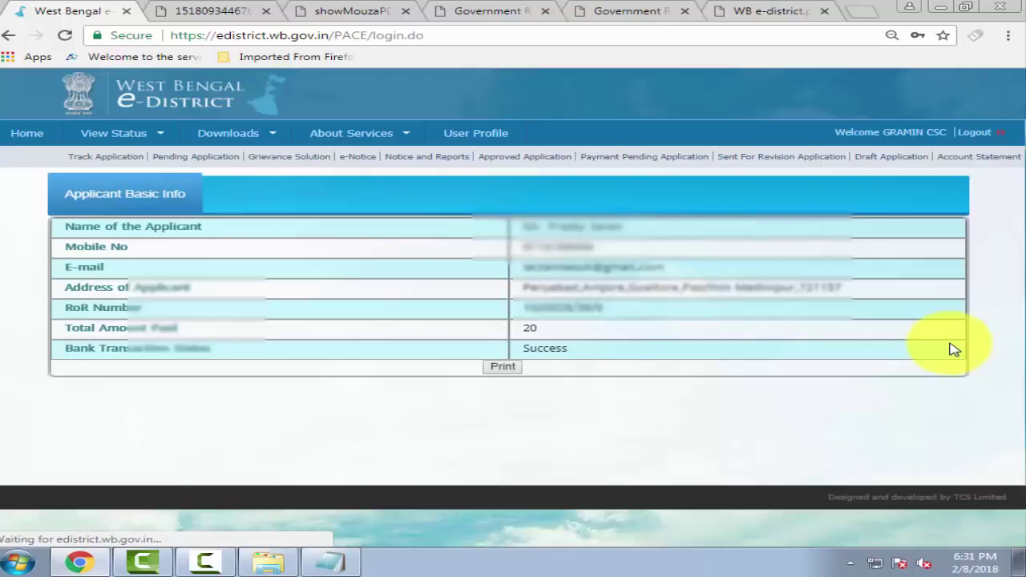
left_click_drag(576, 348, 532, 348)
left_click(602, 350)
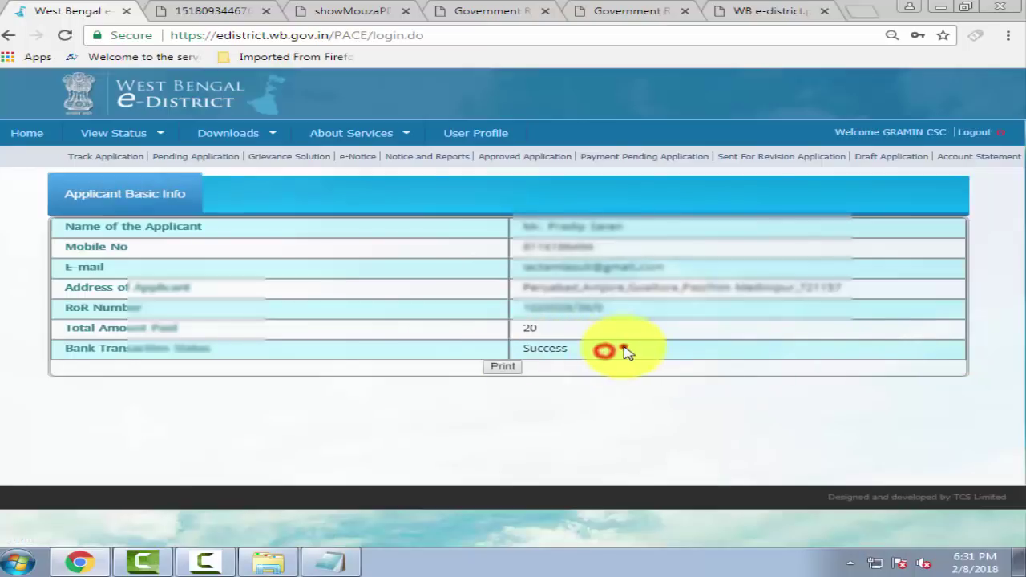
left_click_drag(623, 348, 515, 355)
- Open the Issuance of Certified Copy of RoR service under Land & Land Reforms and continue past its instructions
left_click(29, 136)
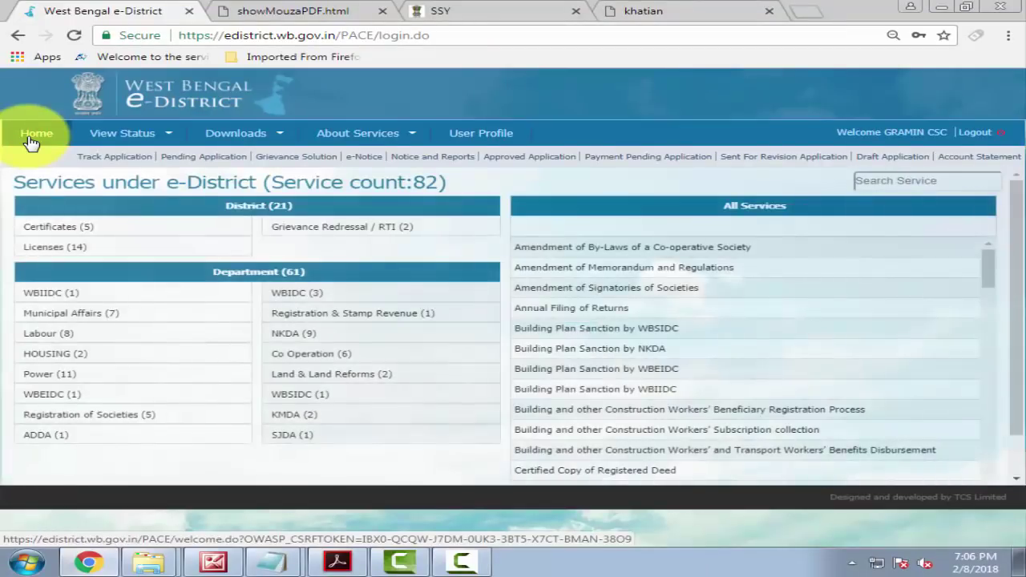
mouse_move(355, 378)
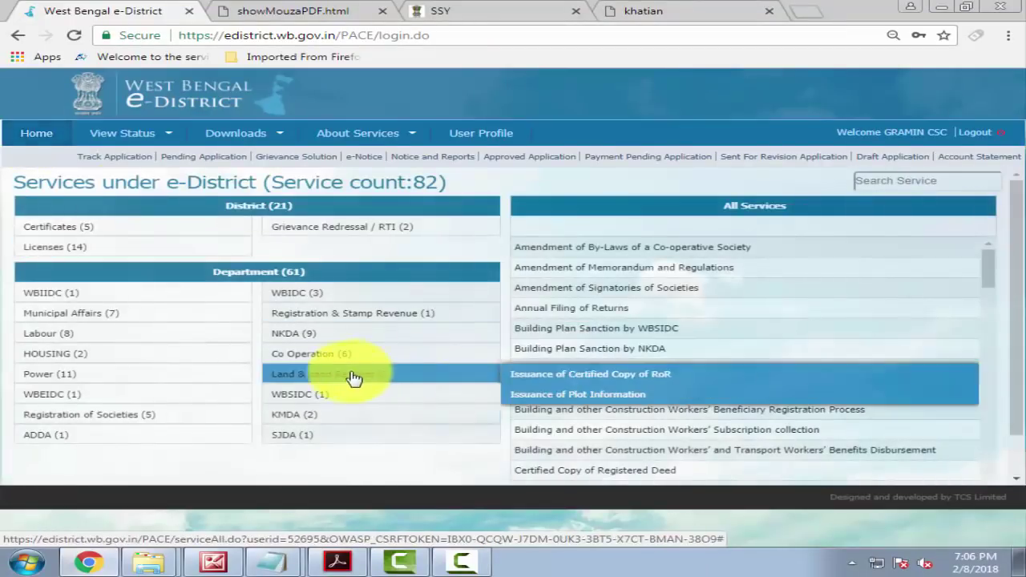
left_click(635, 377)
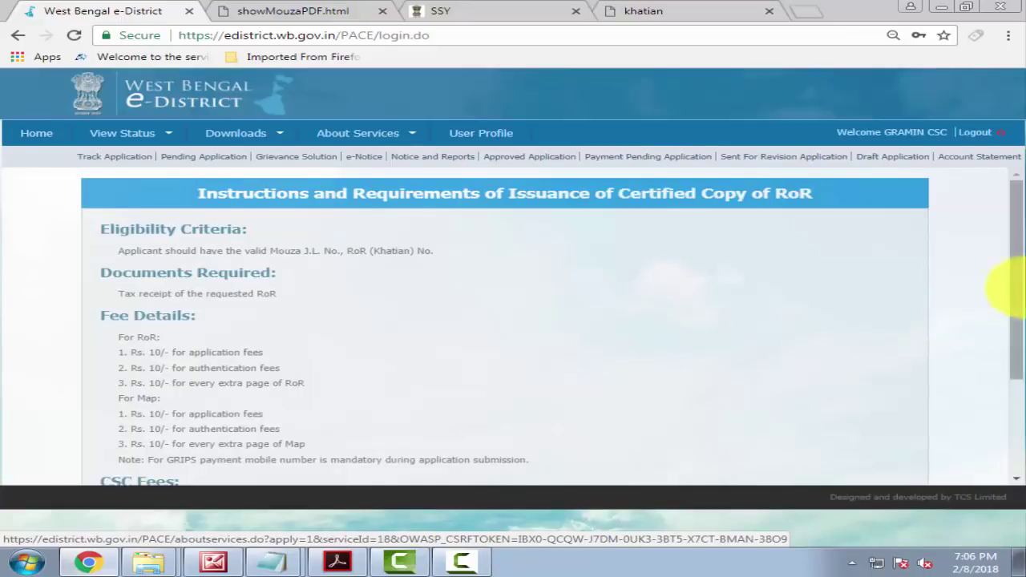
left_click_drag(1015, 251, 854, 430)
left_click(533, 480)
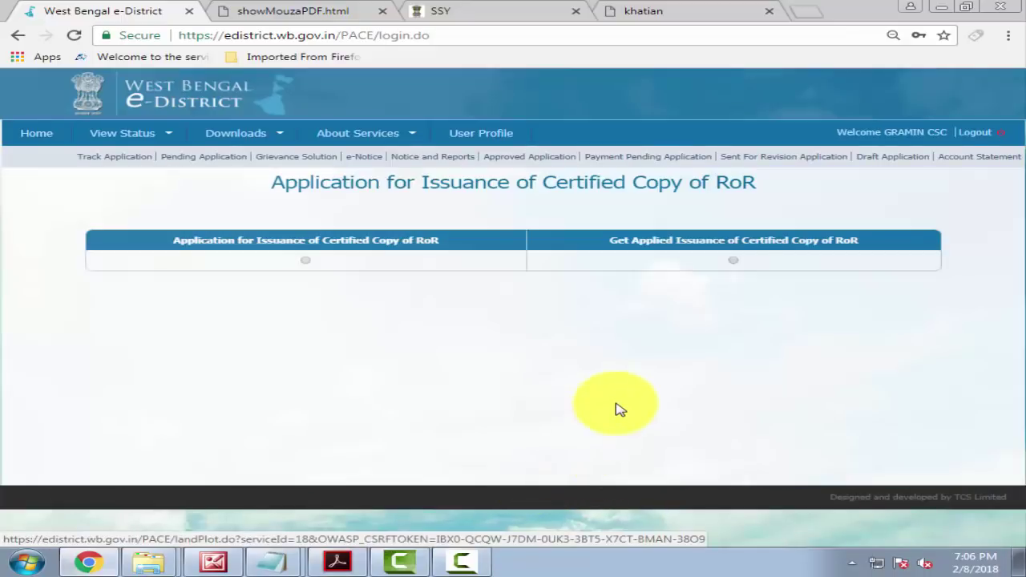
- Choose Get Applied Issuance of Certified Copy of RoR and search for the document with the pasted AIN
left_click(733, 259)
left_click(423, 242)
right_click(422, 243)
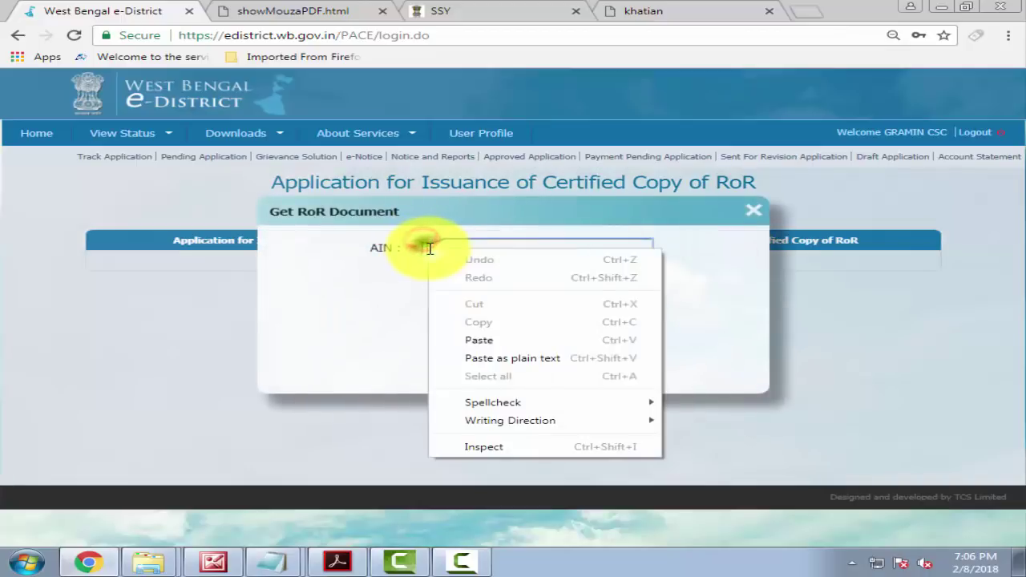
left_click(473, 339)
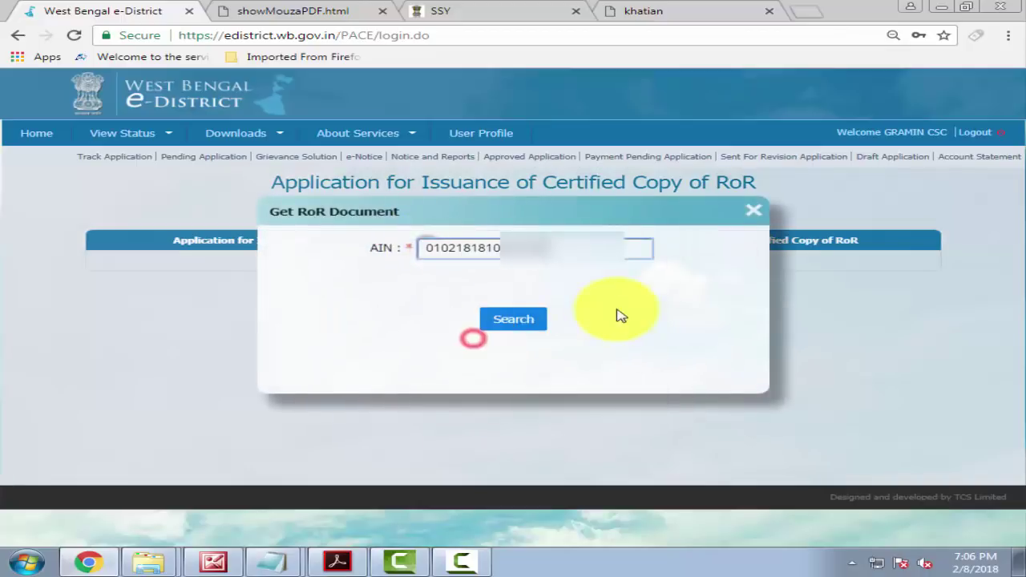
left_click(515, 320)
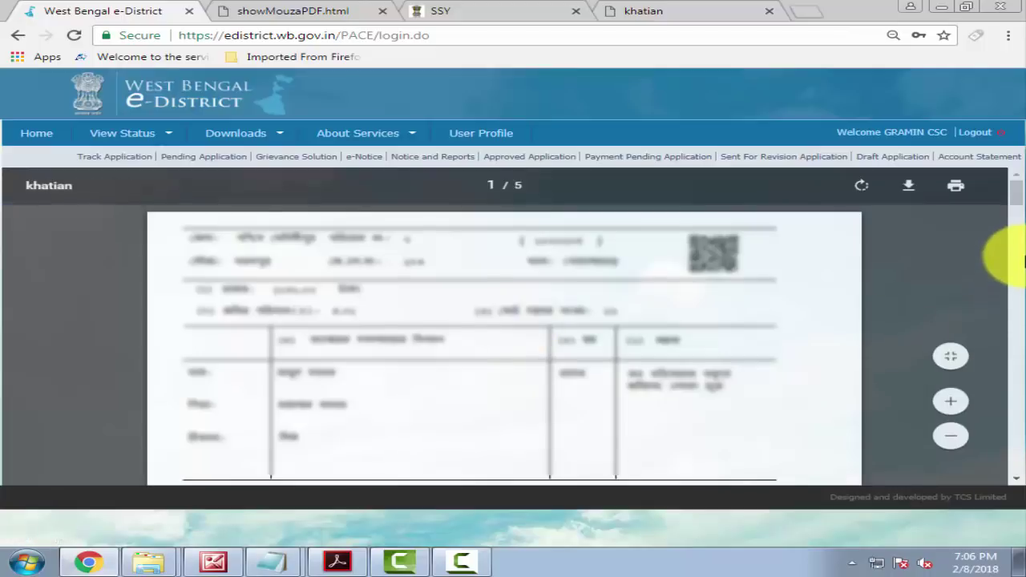
- Look through the khatian document to its last page and download it to the Desktop as TRTRT
left_click_drag(1014, 194, 1017, 457)
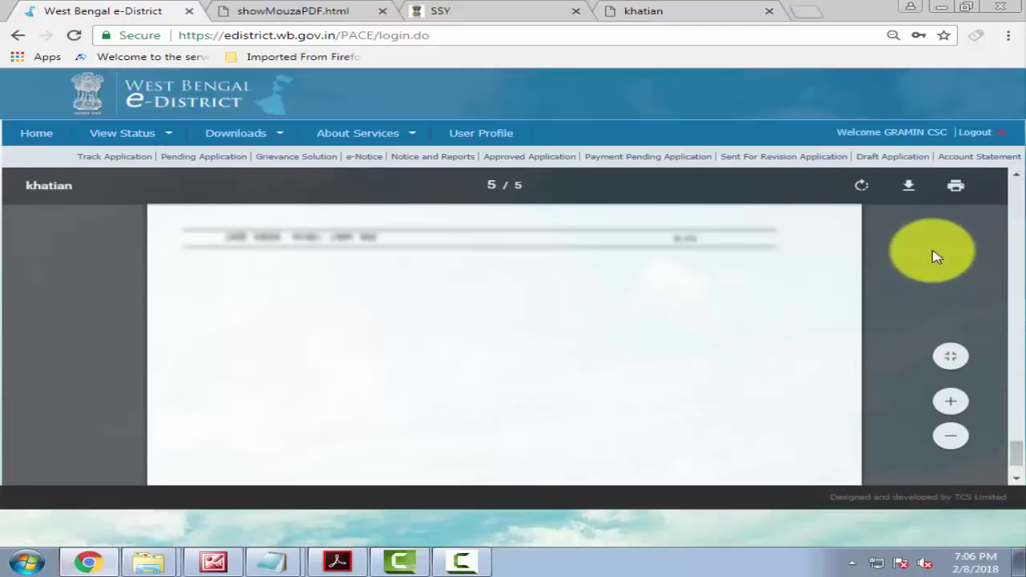
left_click(912, 187)
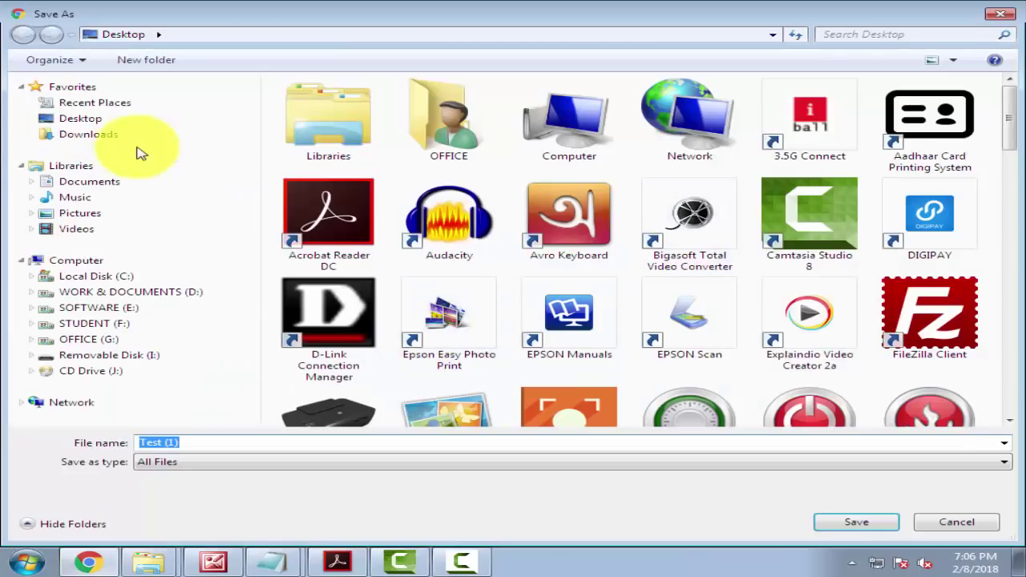
left_click(81, 118)
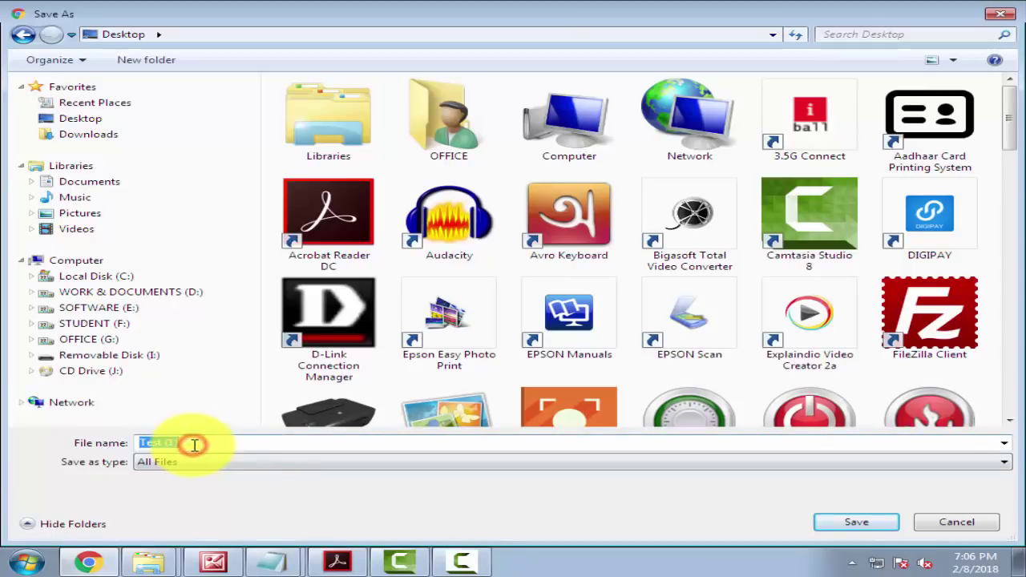
type("TRTRT")
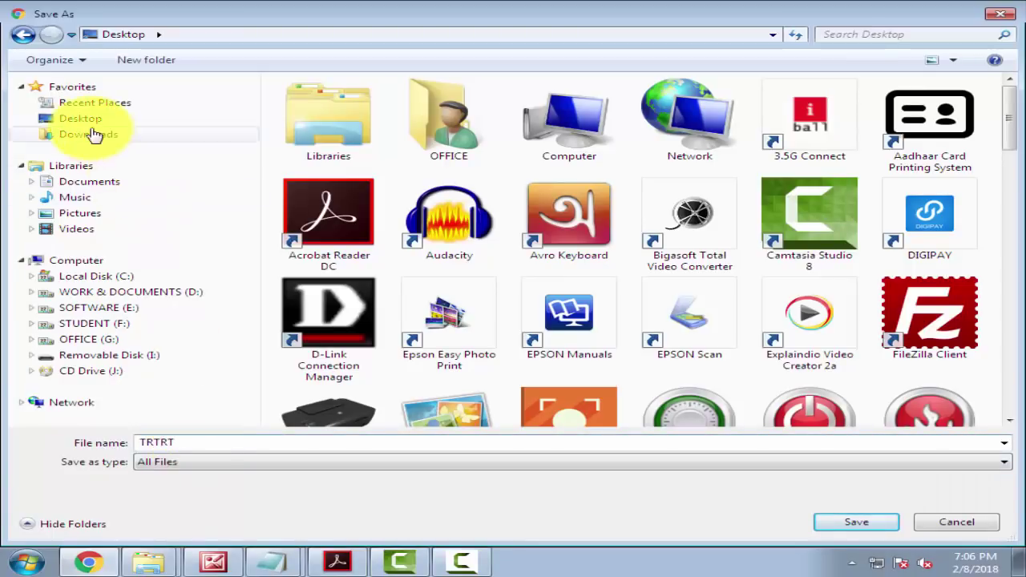
left_click(85, 121)
left_click(841, 525)
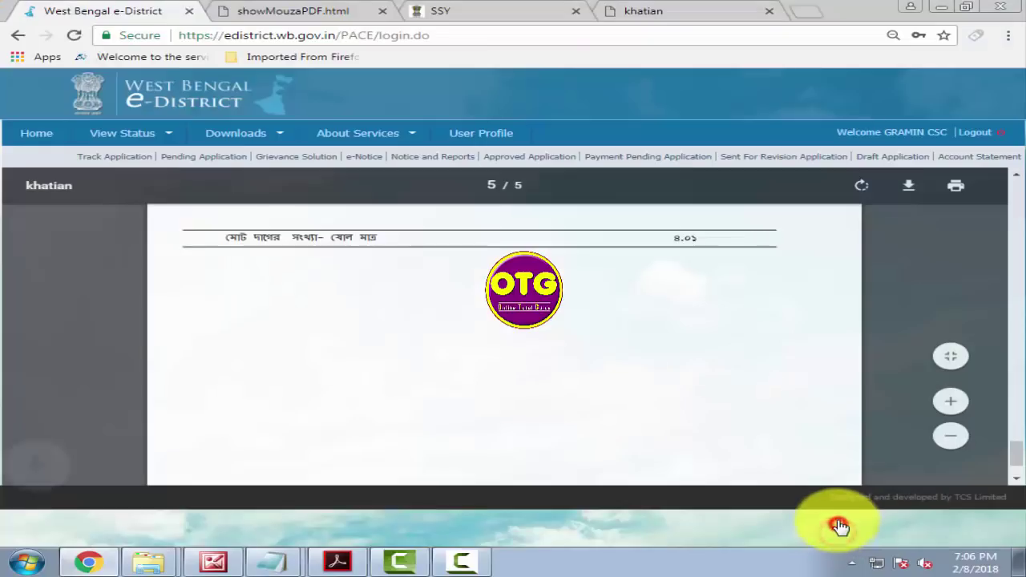